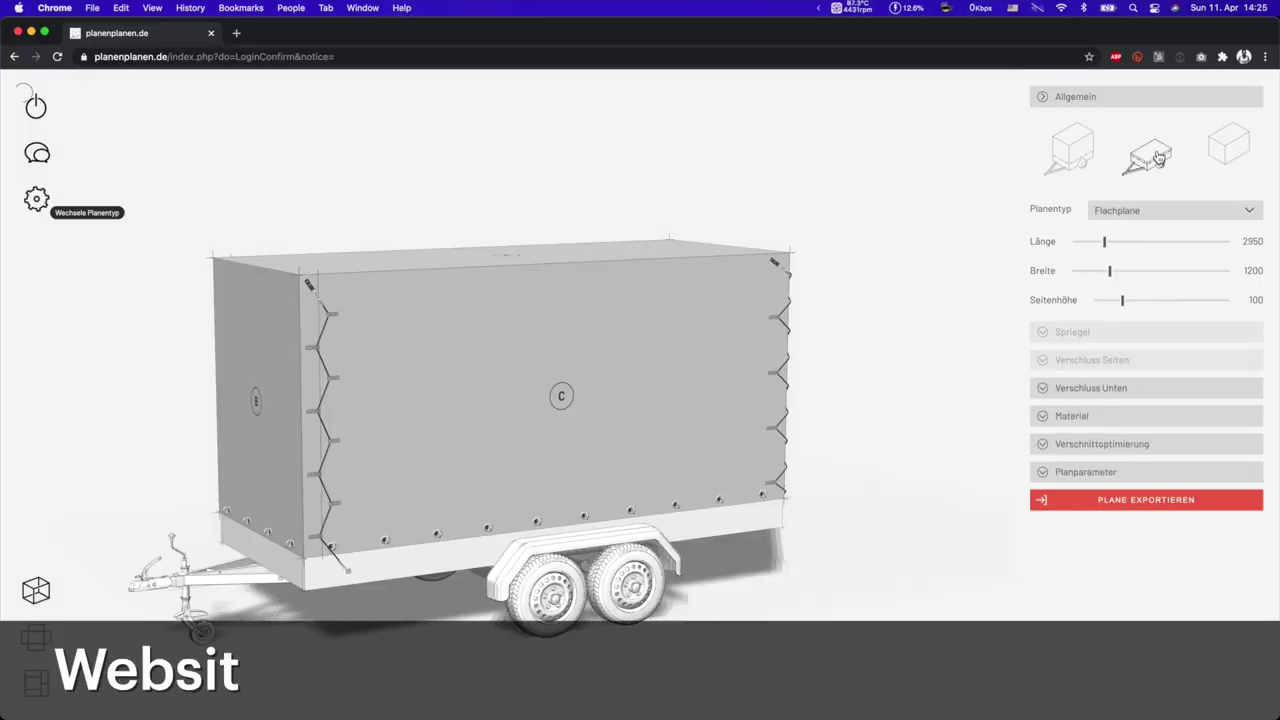
Shorten the tarp length from 2950 to 2100 on the Länge slider
{"action": "left_click", "coordinate": [1158, 157]}
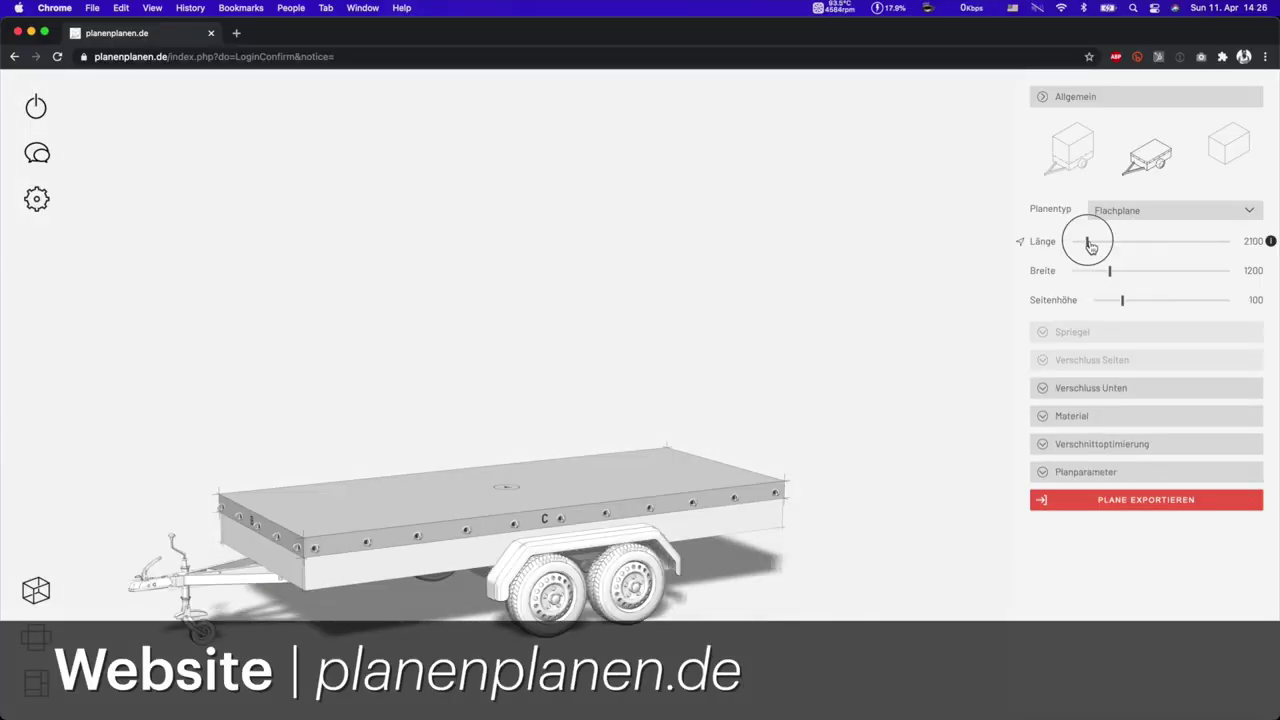
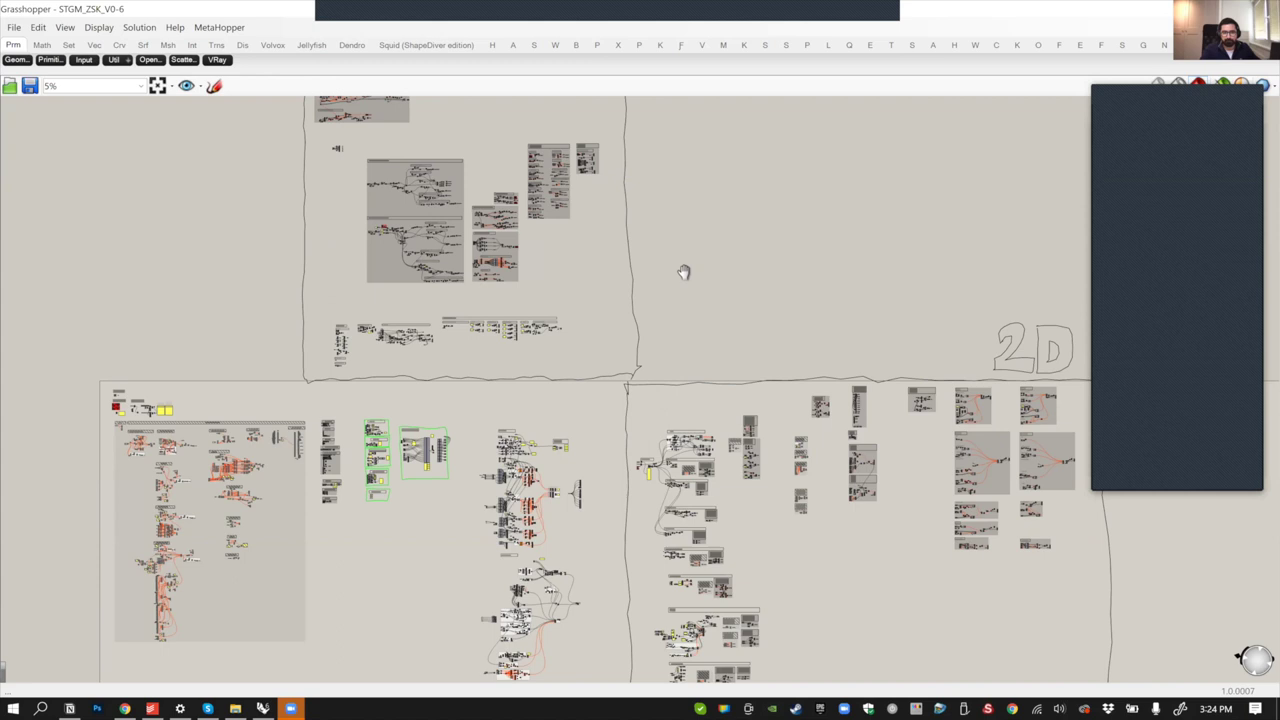
Pan across the overview, then zoom from 6% to 10% on the 2D section's component groups
{"action": "right_click_drag", "start_coordinate": [683, 271], "coordinate": [897, 541]}
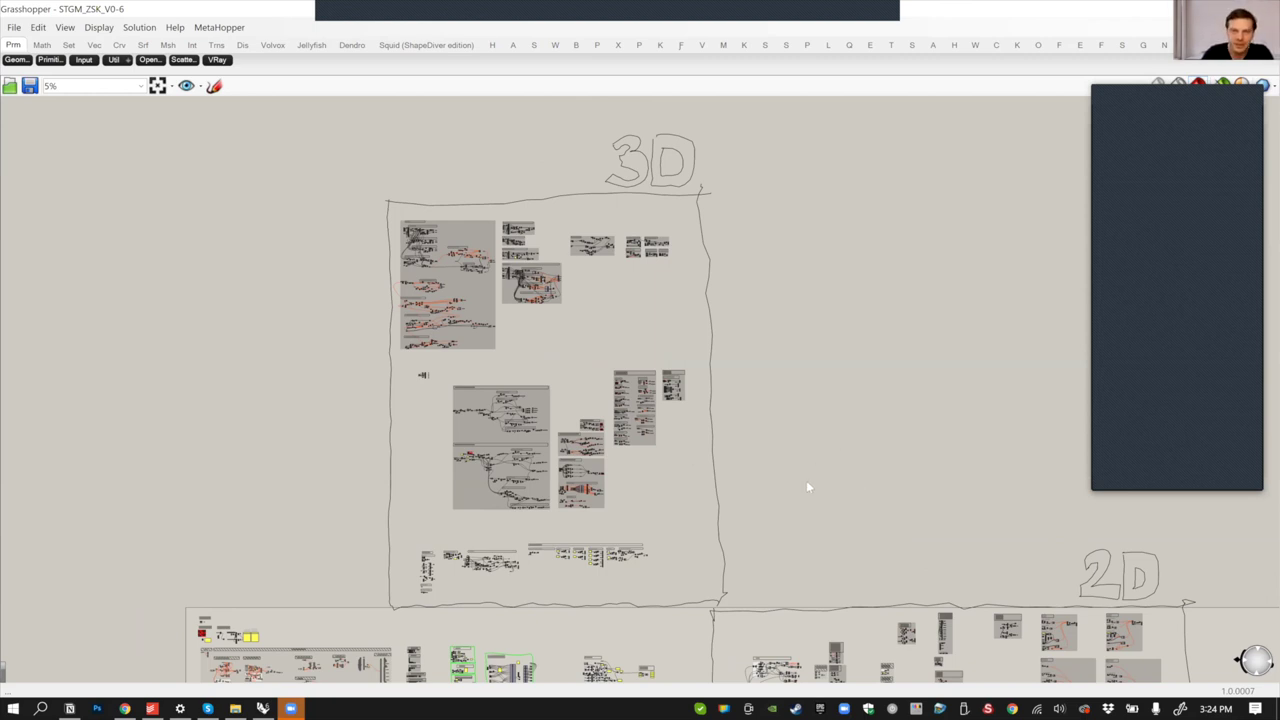
{"action": "right_click_drag", "start_coordinate": [806, 449], "coordinate": [798, 244]}
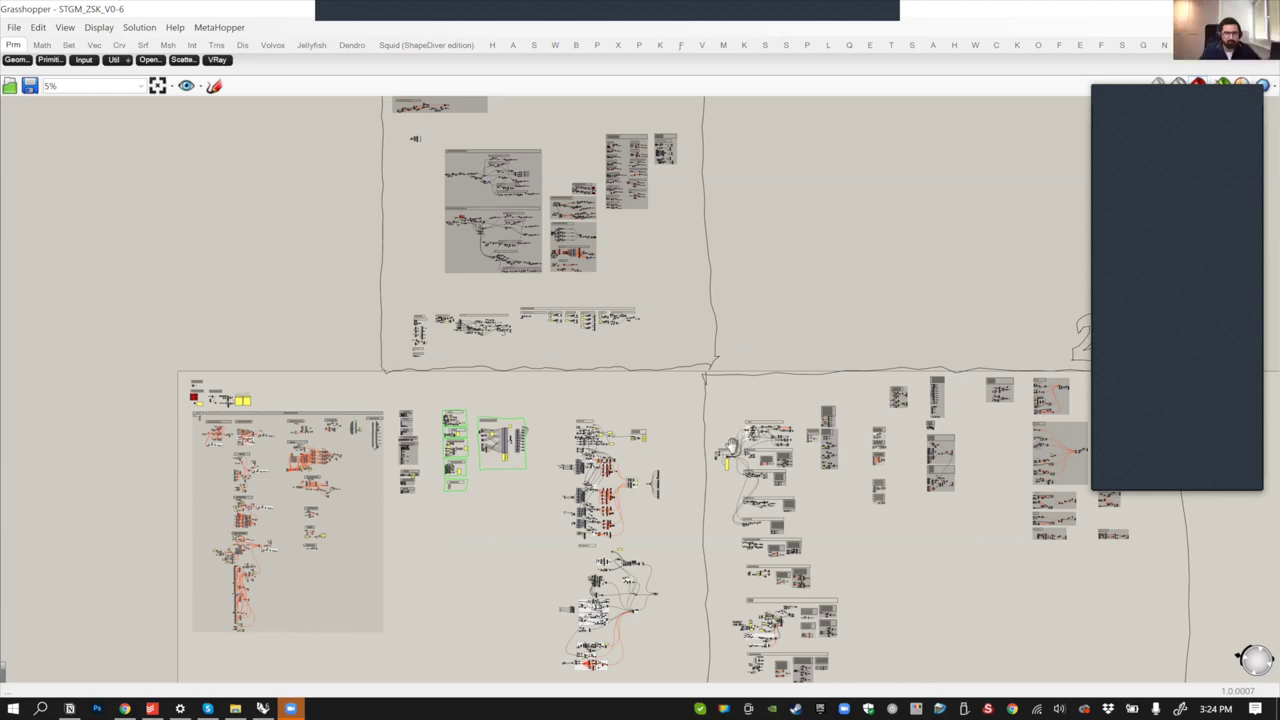
{"action": "right_click_drag", "start_coordinate": [732, 447], "coordinate": [746, 366]}
{"action": "scroll", "coordinate": [750, 360], "scroll_direction": "up", "scroll_amount": 1}
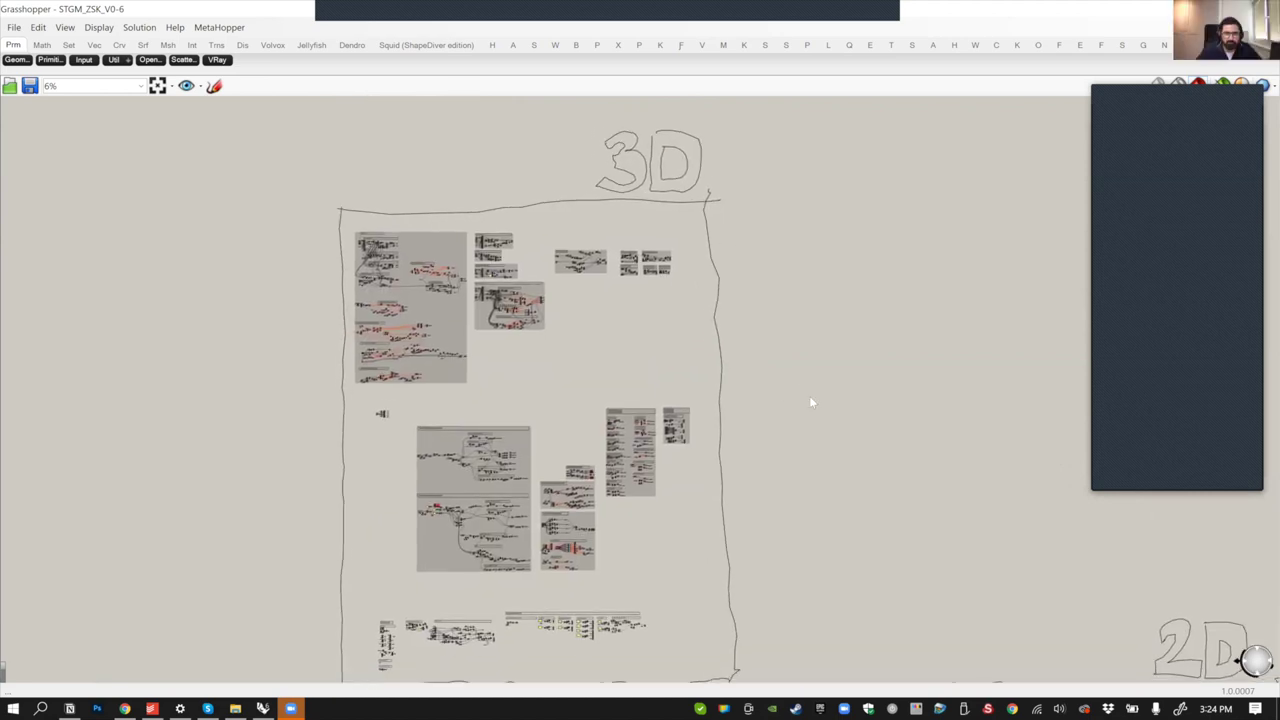
{"action": "right_click_drag", "start_coordinate": [836, 567], "coordinate": [525, 165]}
{"action": "scroll", "coordinate": [787, 421], "scroll_direction": "up", "scroll_amount": 4}
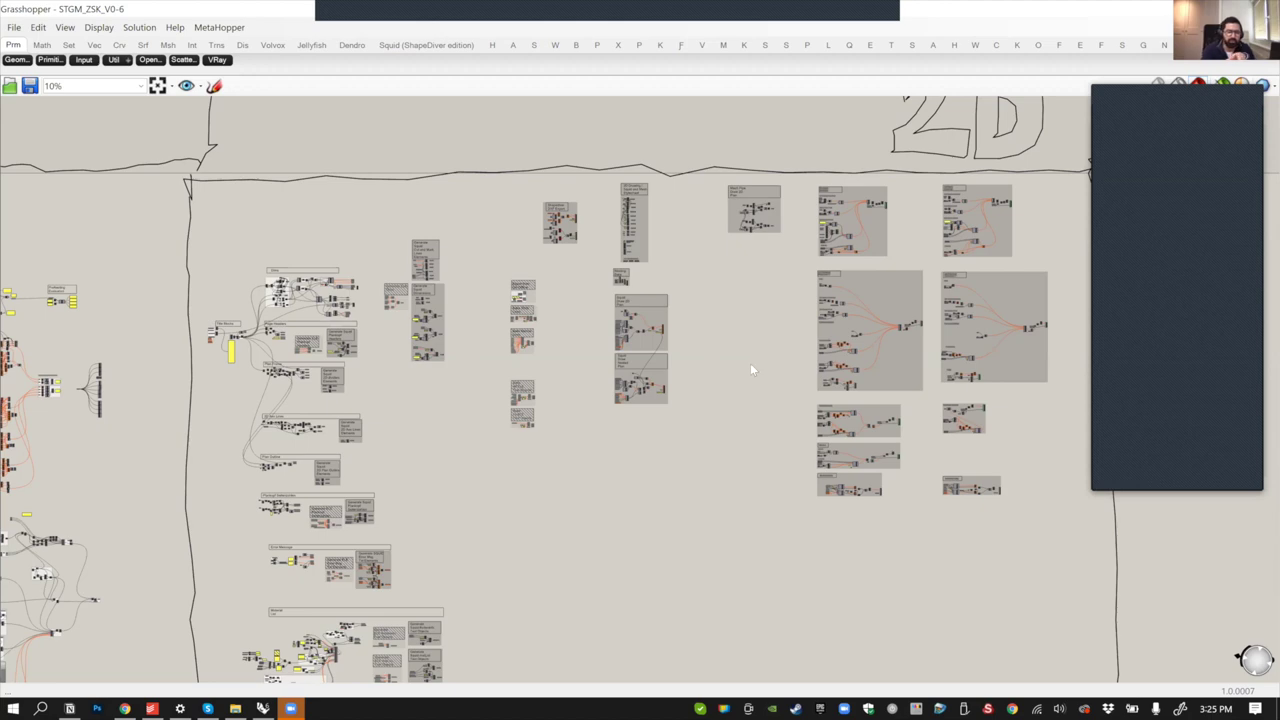
Zoom in to 13%, back out to 8%, and pan to frame the 2D section's groups
{"action": "scroll", "coordinate": [700, 410], "scroll_direction": "up", "scroll_amount": 3}
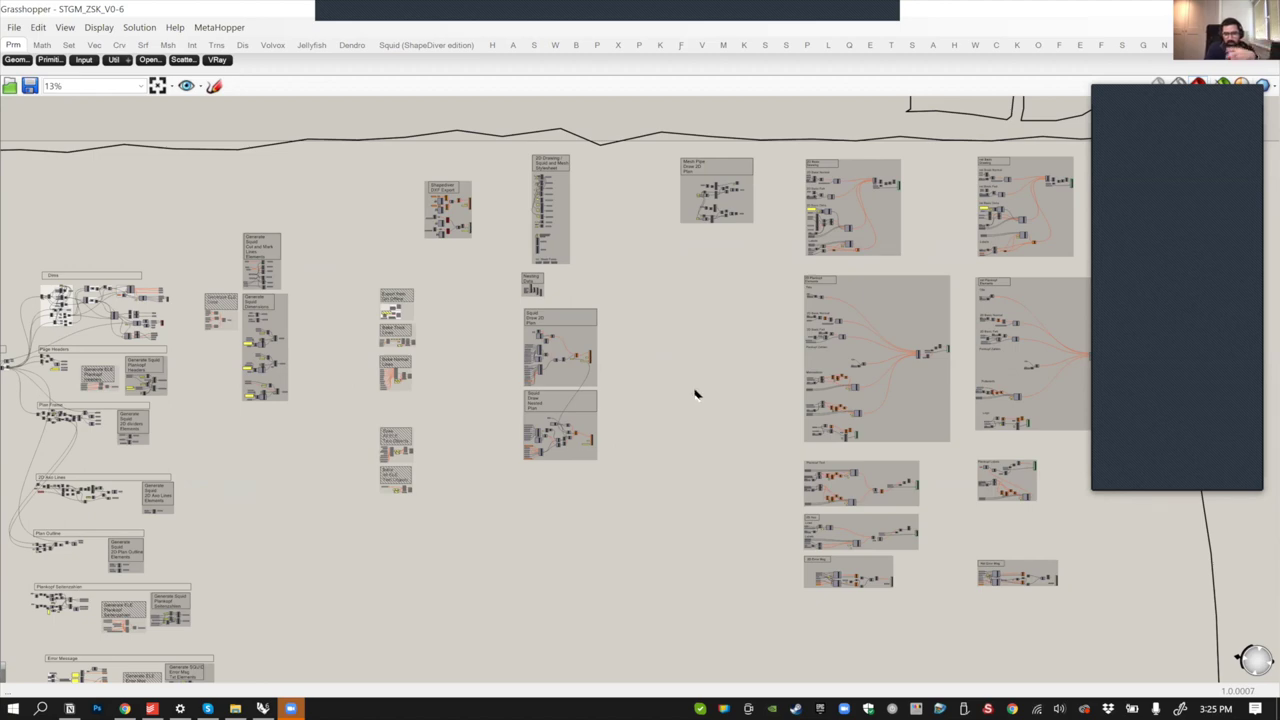
{"action": "scroll", "coordinate": [697, 393], "scroll_direction": "down", "scroll_amount": 2}
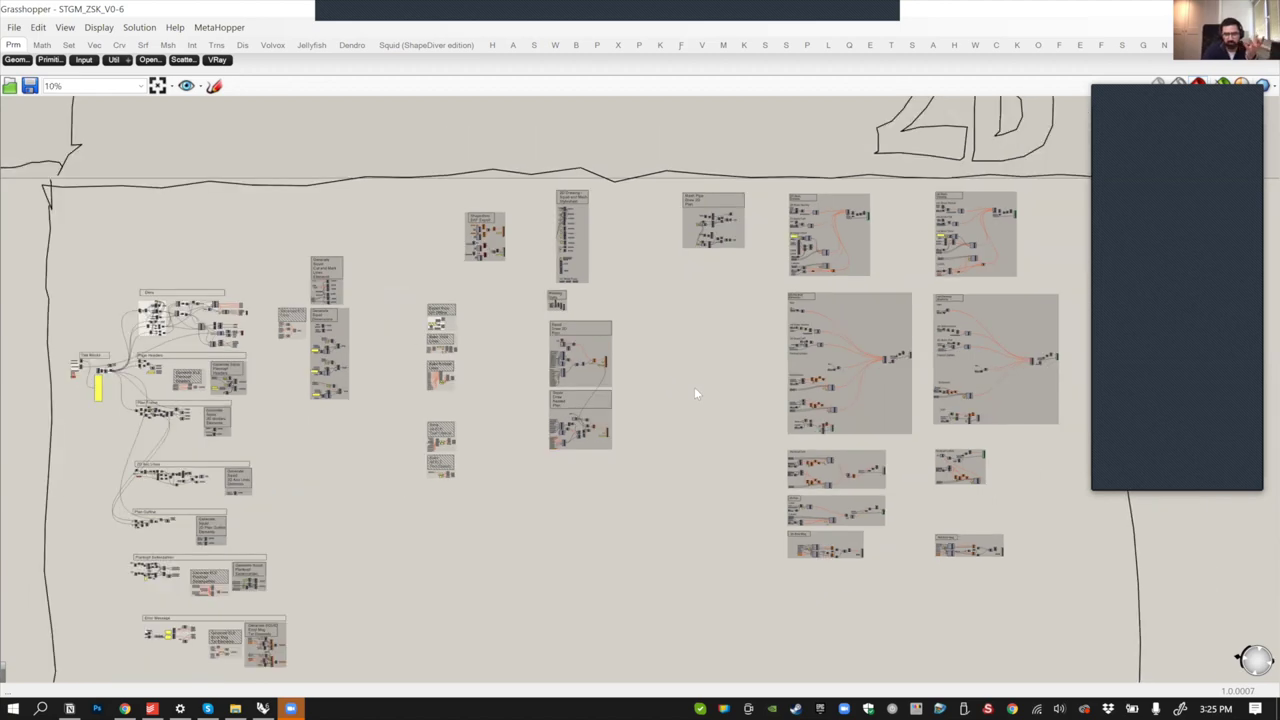
{"action": "scroll", "coordinate": [697, 393], "scroll_direction": "up", "scroll_amount": 1}
{"action": "scroll", "coordinate": [690, 396], "scroll_direction": "down", "scroll_amount": 2}
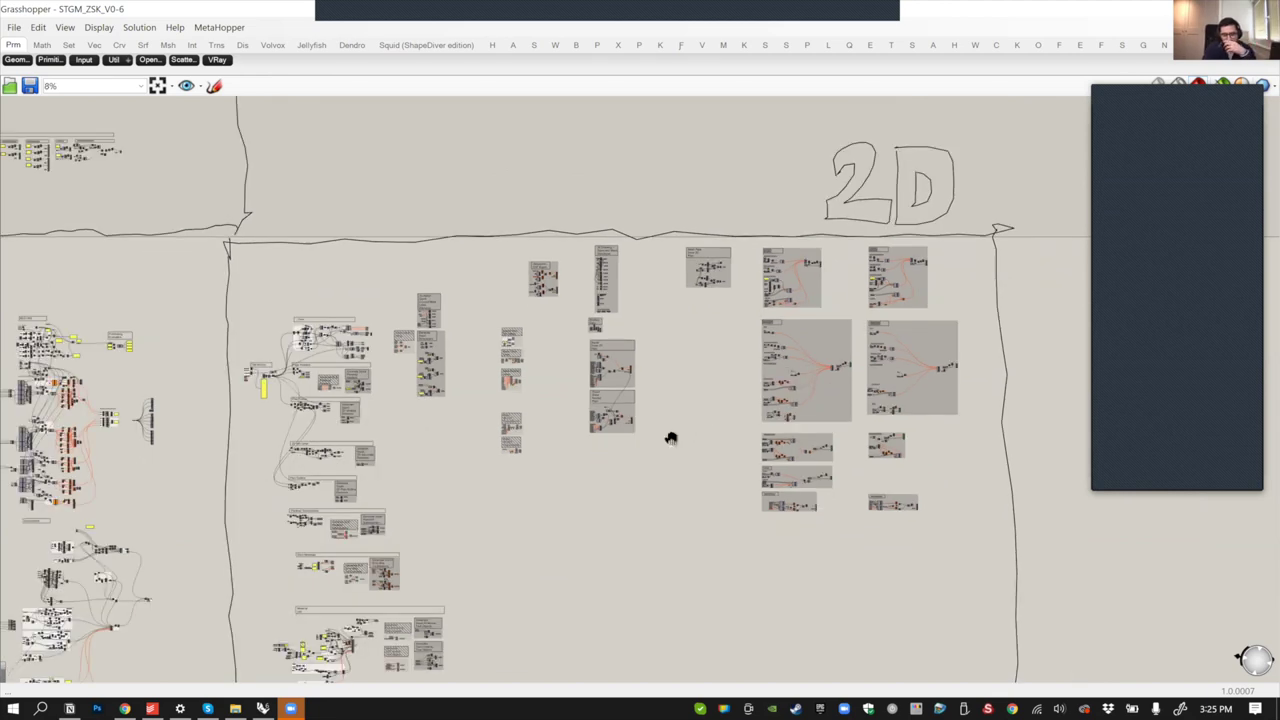
{"action": "right_click_drag", "start_coordinate": [671, 438], "coordinate": [703, 396]}
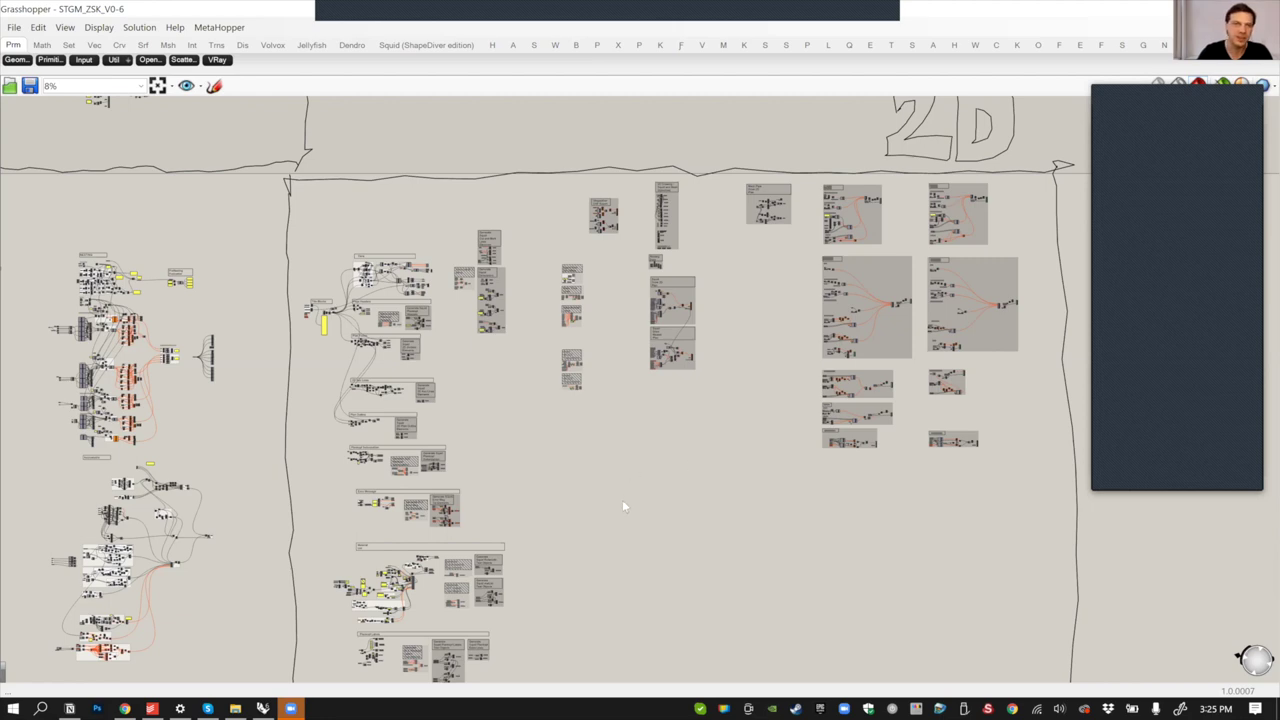
{"action": "scroll", "coordinate": [644, 482], "scroll_direction": "down", "scroll_amount": 1}
{"action": "scroll", "coordinate": [644, 482], "scroll_direction": "down", "scroll_amount": 1}
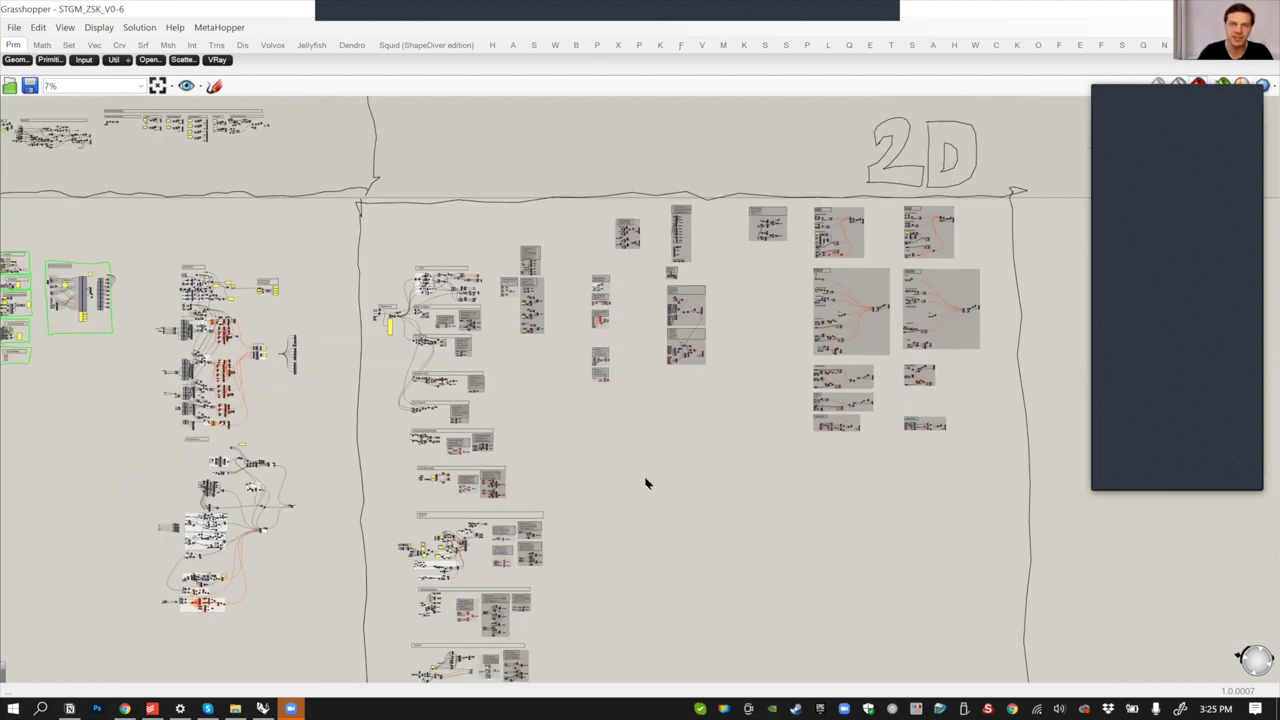
{"action": "right_click_drag", "start_coordinate": [671, 456], "coordinate": [673, 463]}
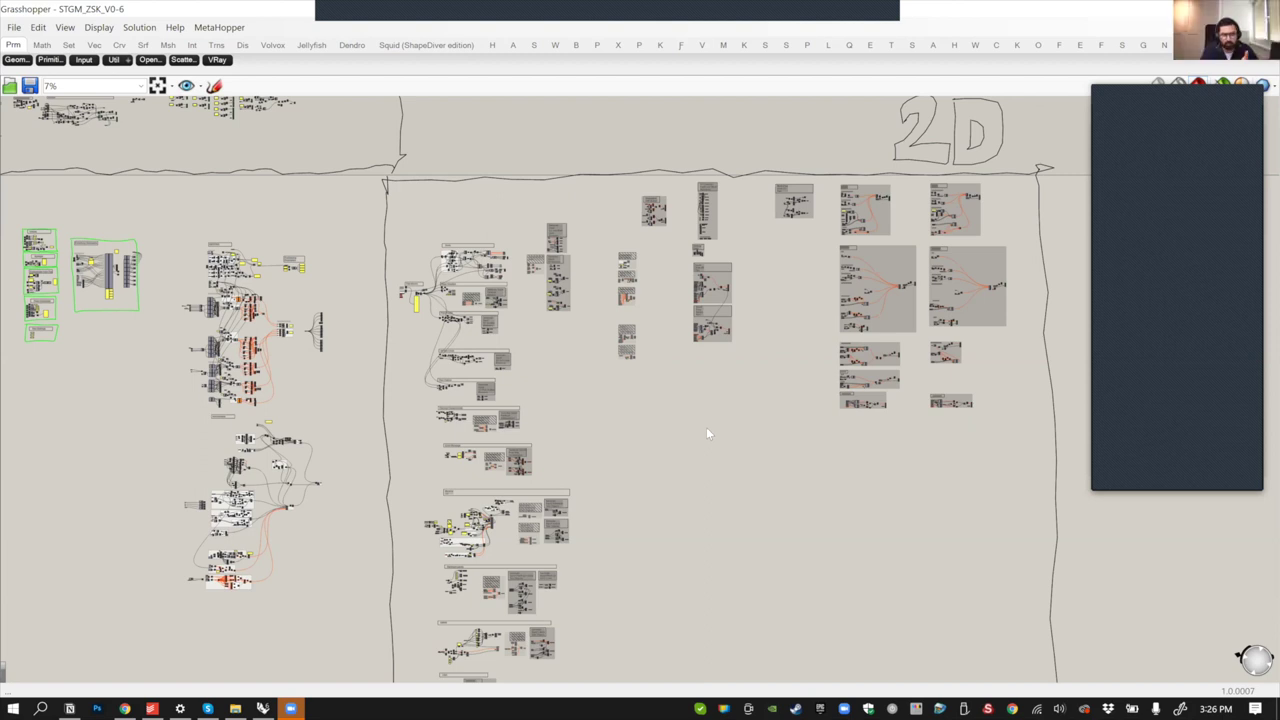
Pan right and zoom out to 6% to show the whole lower row of sections
{"action": "right_click_drag", "start_coordinate": [690, 463], "coordinate": [731, 455]}
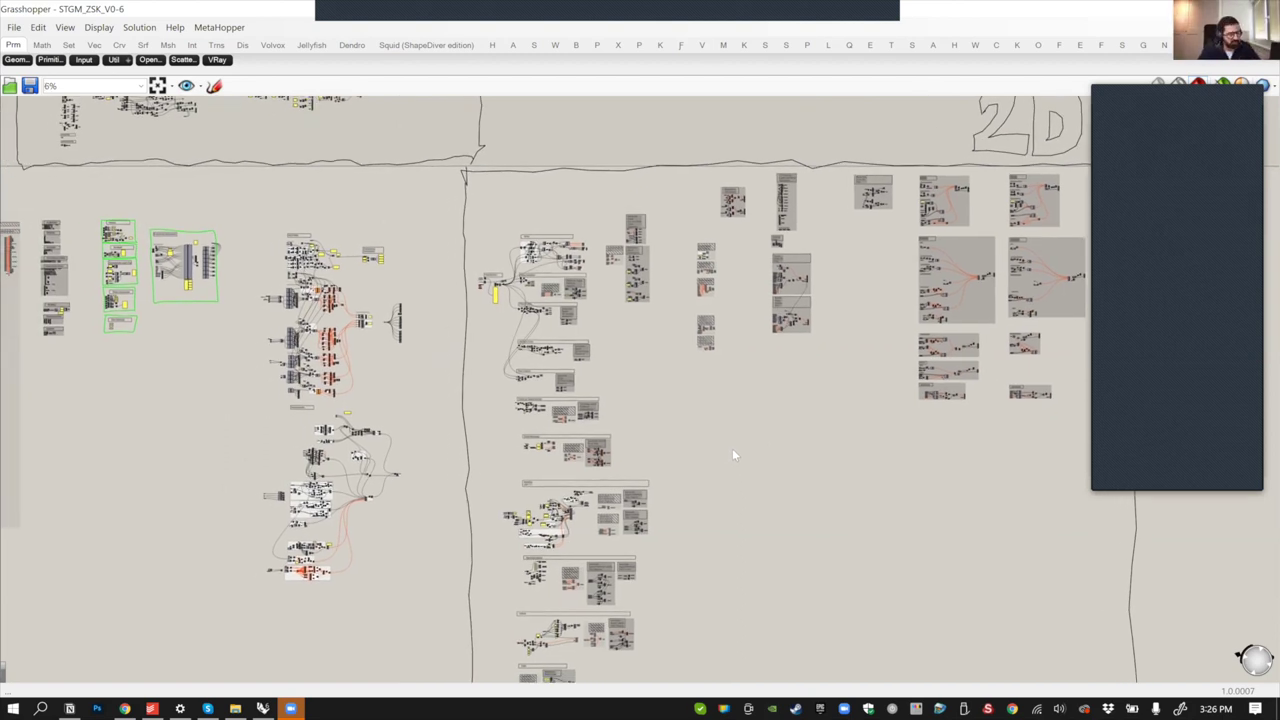
{"action": "scroll", "coordinate": [731, 451], "scroll_direction": "down", "scroll_amount": 1}
{"action": "right_click_drag", "start_coordinate": [794, 451], "coordinate": [930, 446]}
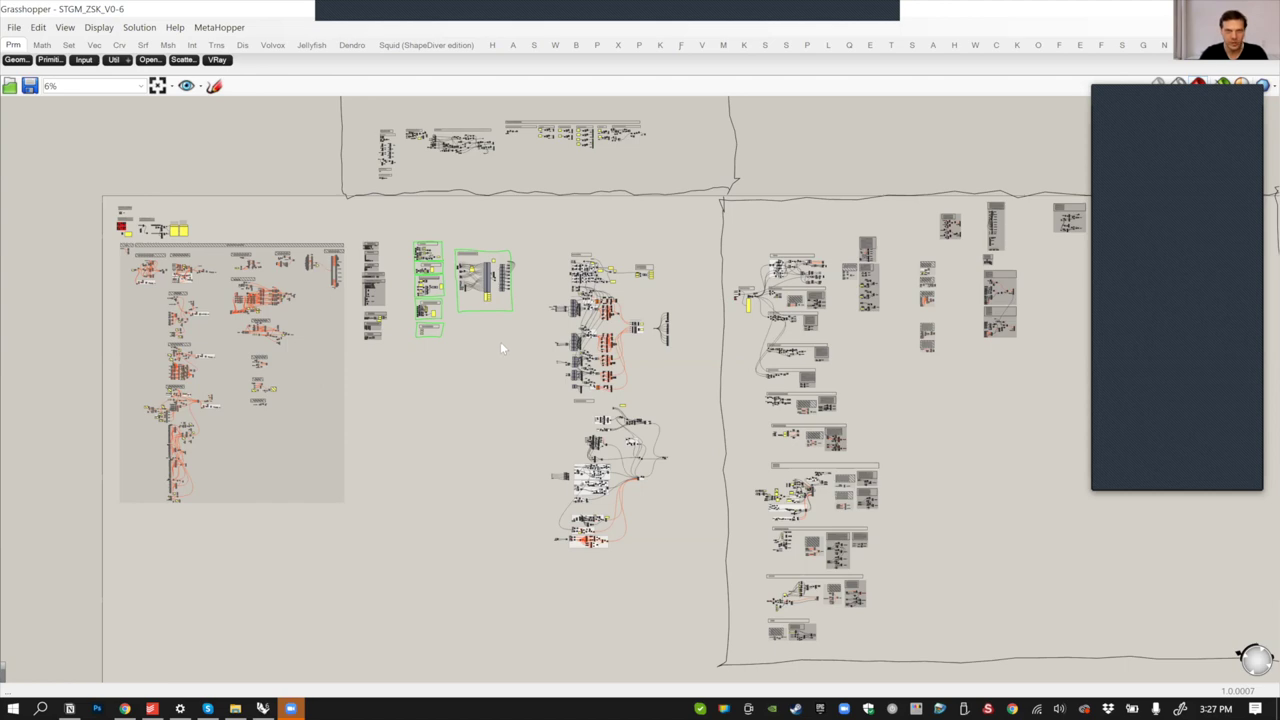
Pan the canvas upward until the hand-labelled 3D section and its grey groups fill the view
{"action": "right_click_drag", "start_coordinate": [526, 380], "coordinate": [557, 576]}
{"action": "right_click_drag", "start_coordinate": [690, 290], "coordinate": [709, 394]}
{"action": "right_click_drag", "start_coordinate": [840, 222], "coordinate": [847, 265]}
{"action": "mouse_move", "coordinate": [847, 310]}
{"action": "right_mouse_down"}
{"action": "mouse_move", "coordinate": [900, 469]}
{"action": "mouse_move", "coordinate": [906, 494]}
{"action": "mouse_move", "coordinate": [894, 503]}
{"action": "right_mouse_up"}
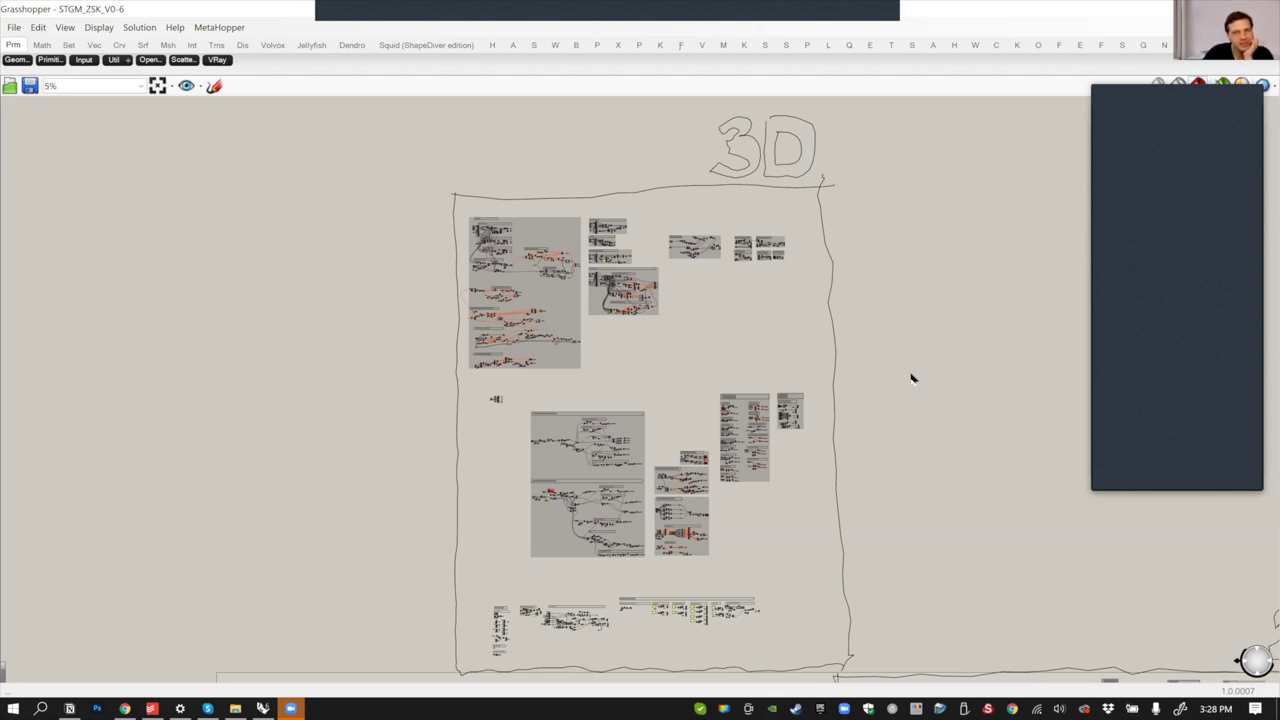
Zoom out to 5% and pan so the 3D section sits above the lower row of sections
{"action": "scroll", "coordinate": [911, 376], "scroll_direction": "down", "scroll_amount": 1}
{"action": "mouse_move", "coordinate": [790, 312]}
{"action": "right_mouse_down"}
{"action": "mouse_move", "coordinate": [771, 300]}
{"action": "mouse_move", "coordinate": [781, 295]}
{"action": "right_mouse_up"}
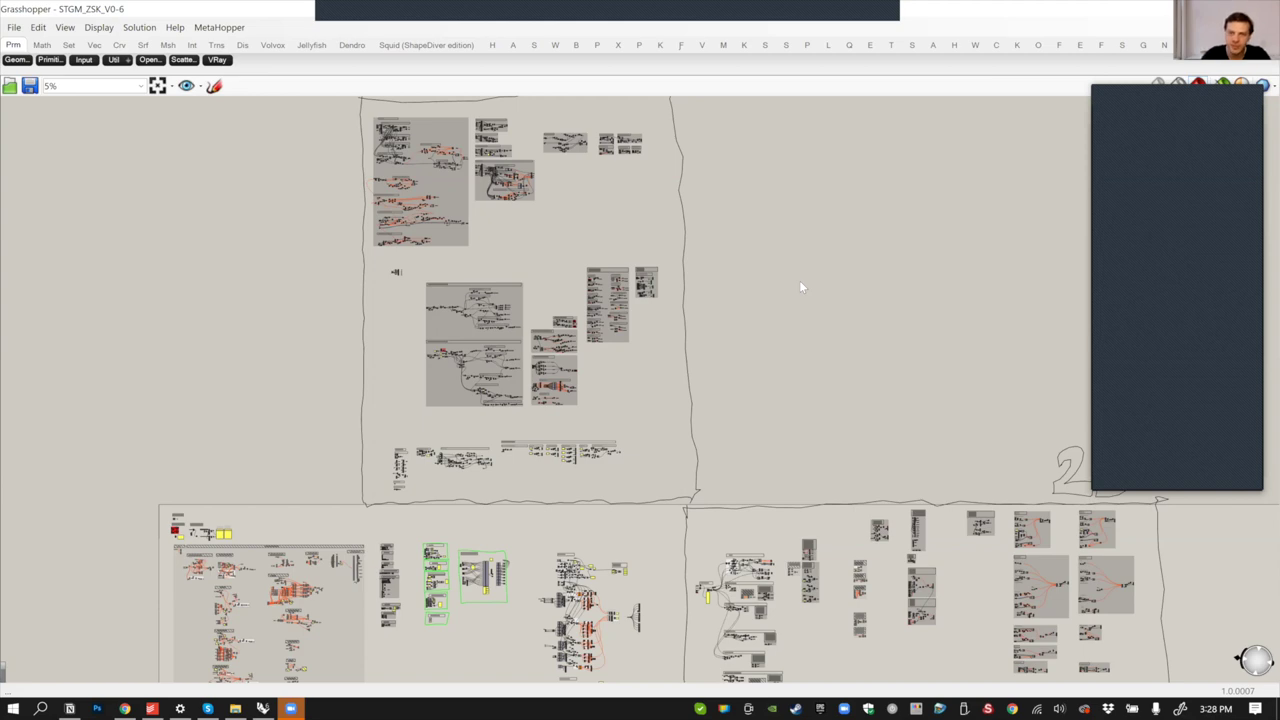
Zoom into the Merge component's inputs, then out to show the Nesting, Spiegel and Planparameter groups
{"action": "scroll", "coordinate": [589, 463], "scroll_direction": "up", "scroll_amount": 2}
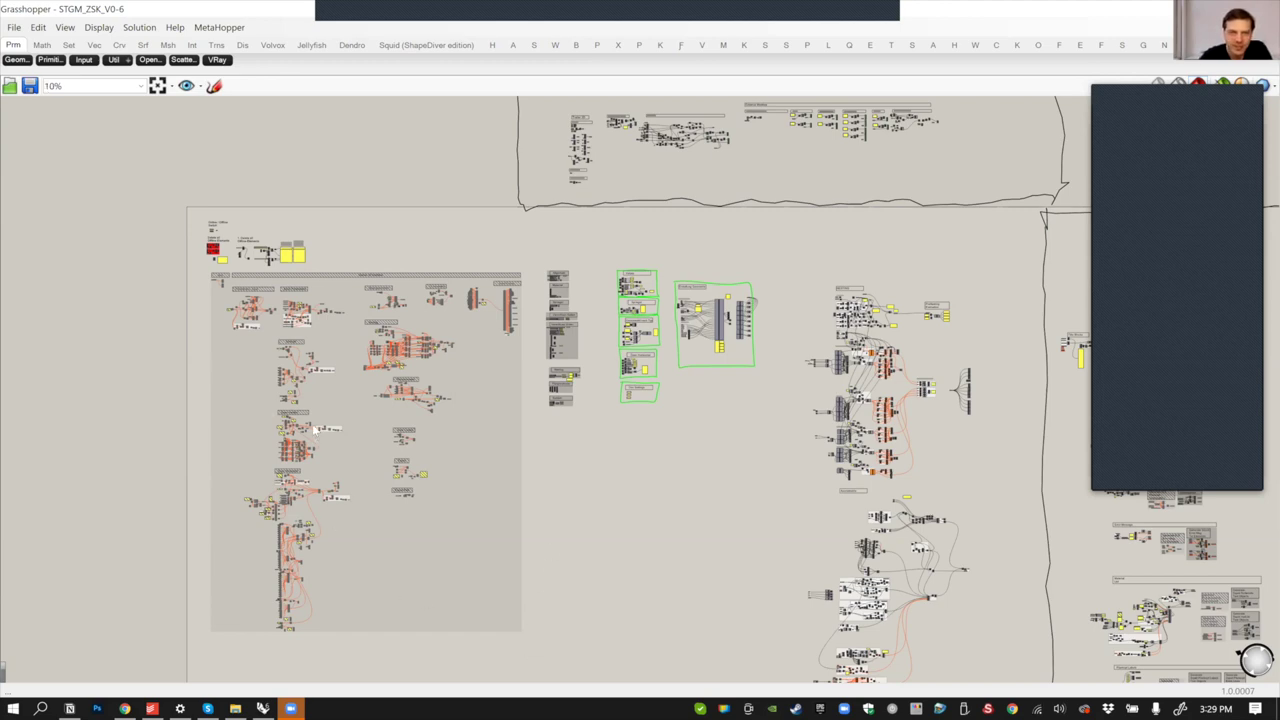
{"action": "scroll", "coordinate": [311, 421], "scroll_direction": "up", "scroll_amount": 5}
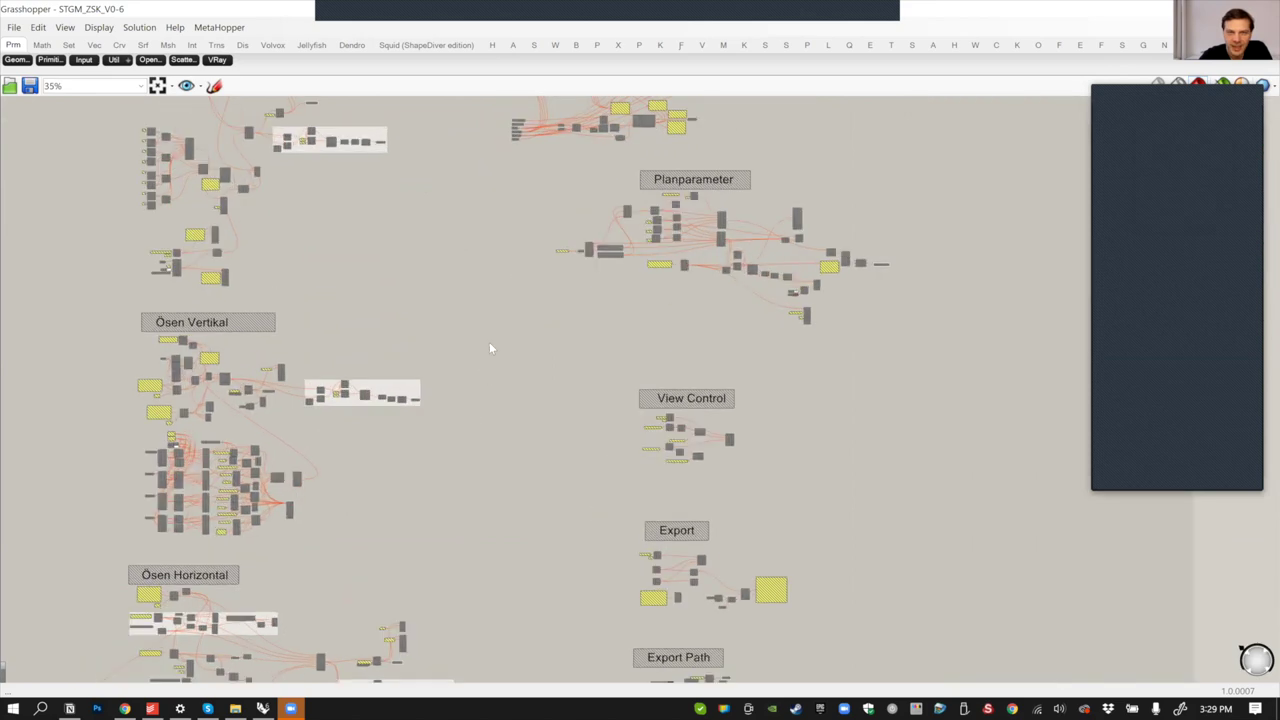
{"action": "right_click_drag", "start_coordinate": [490, 348], "coordinate": [485, 520]}
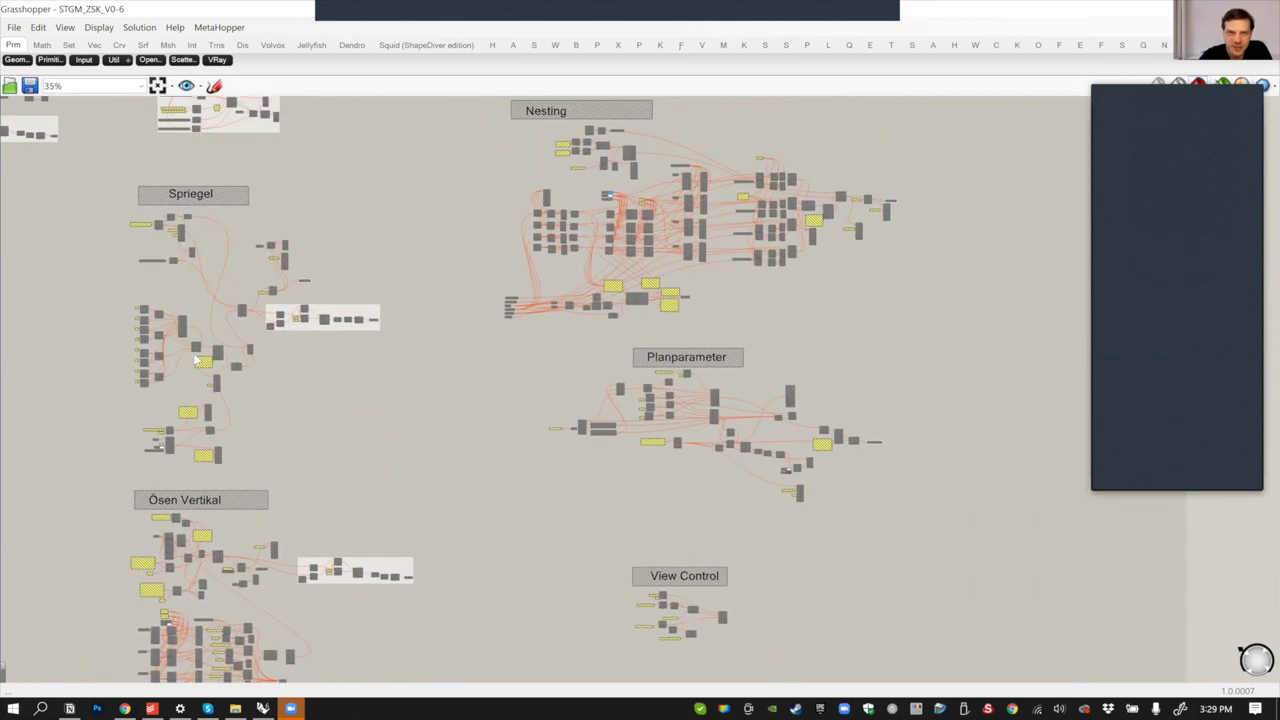
{"action": "scroll", "coordinate": [165, 340], "scroll_direction": "up", "scroll_amount": 5}
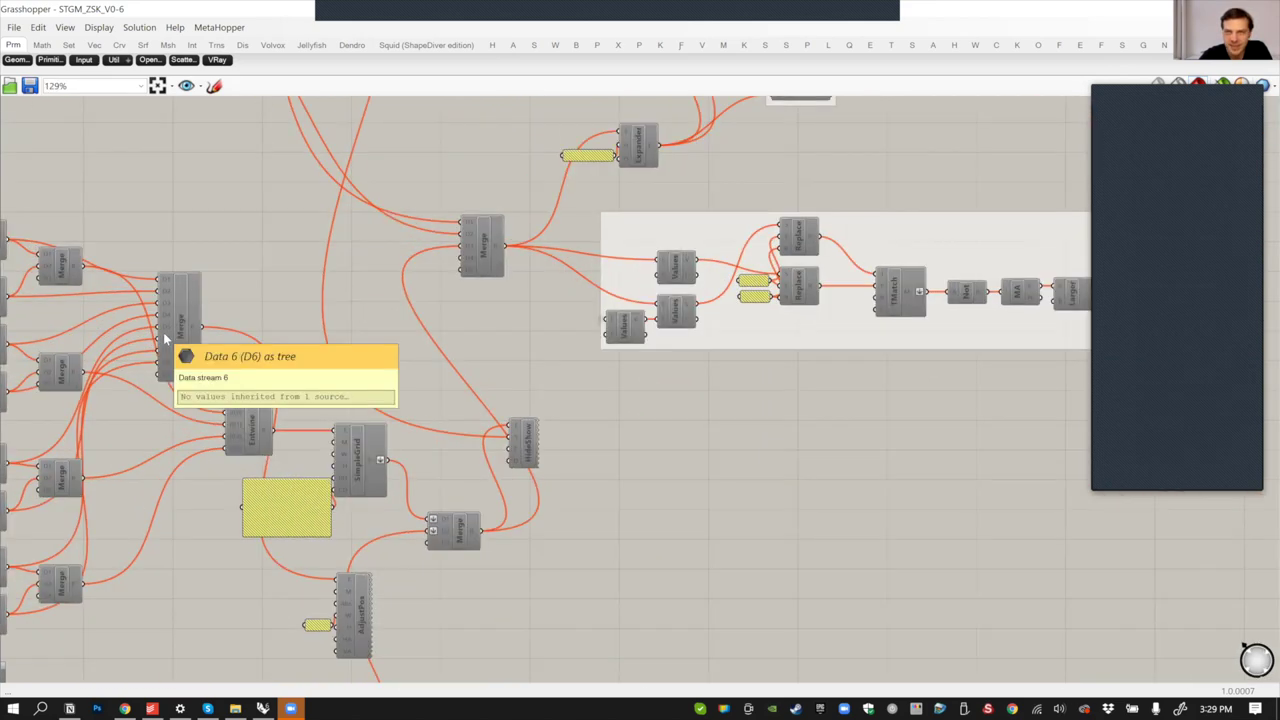
{"action": "scroll", "coordinate": [165, 335], "scroll_direction": "down", "scroll_amount": 5}
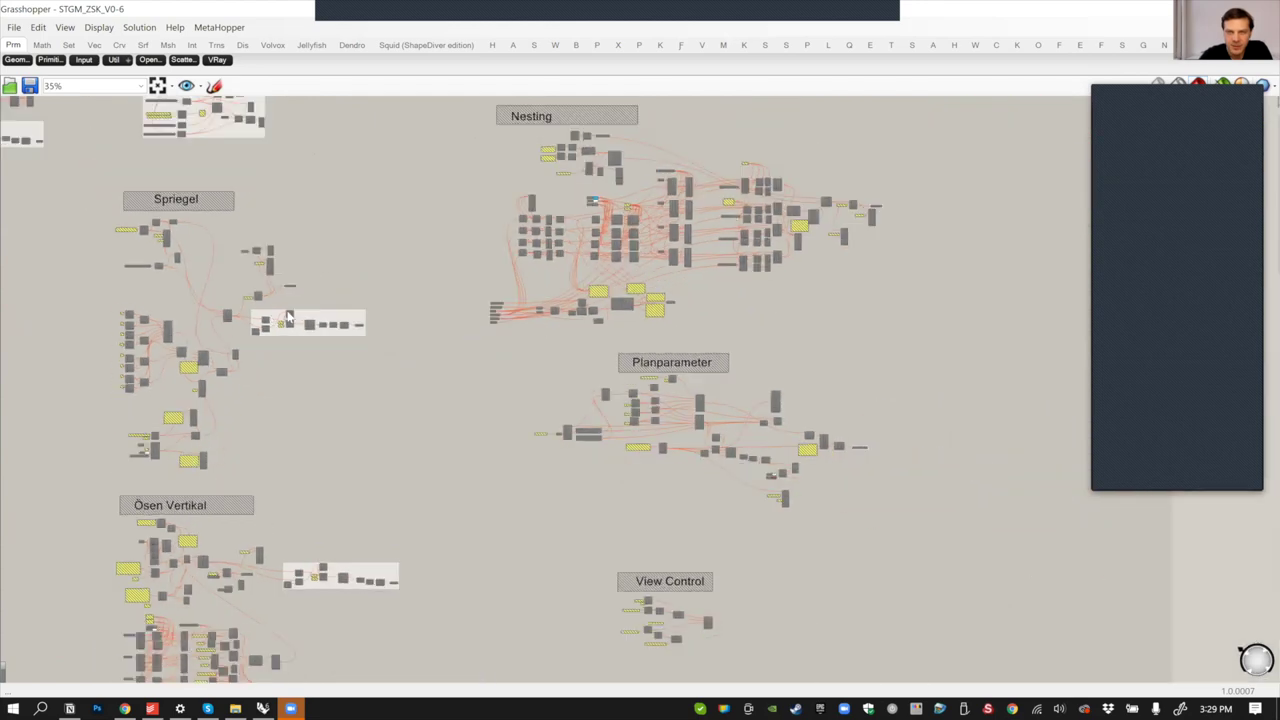
{"action": "scroll", "coordinate": [288, 316], "scroll_direction": "down", "scroll_amount": 2}
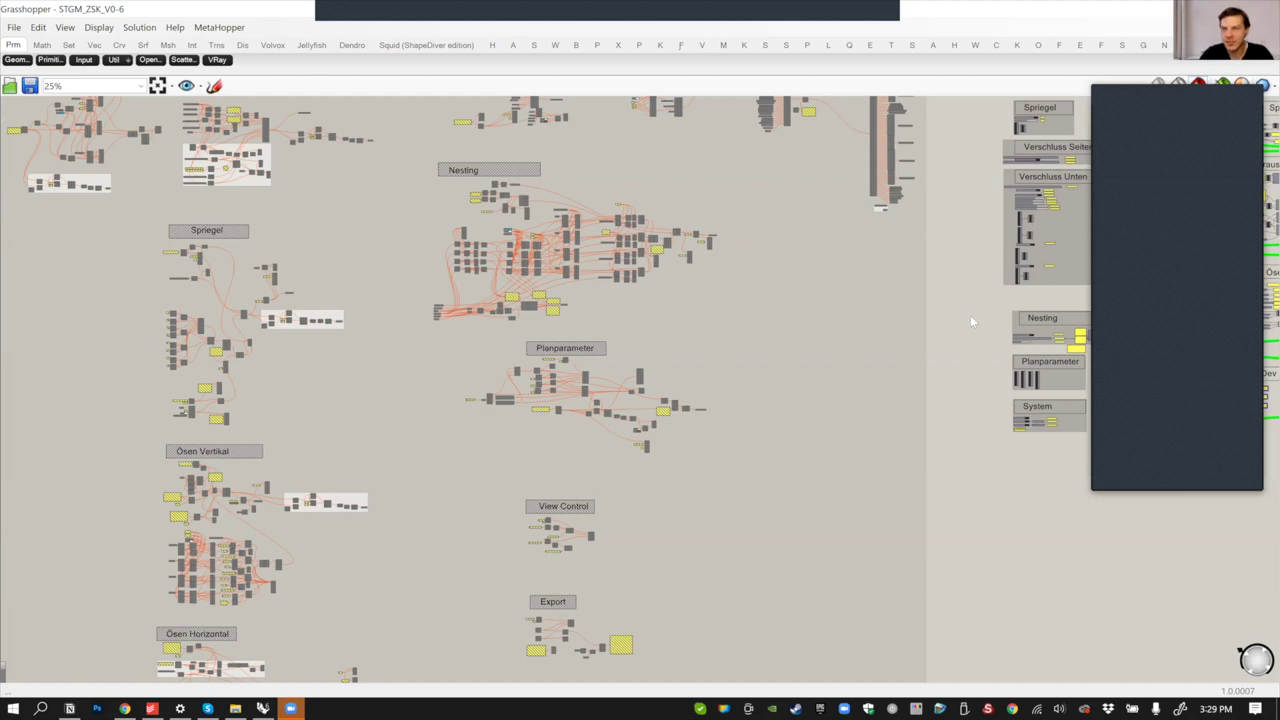
{"action": "scroll", "coordinate": [965, 295], "scroll_direction": "down", "scroll_amount": 1}
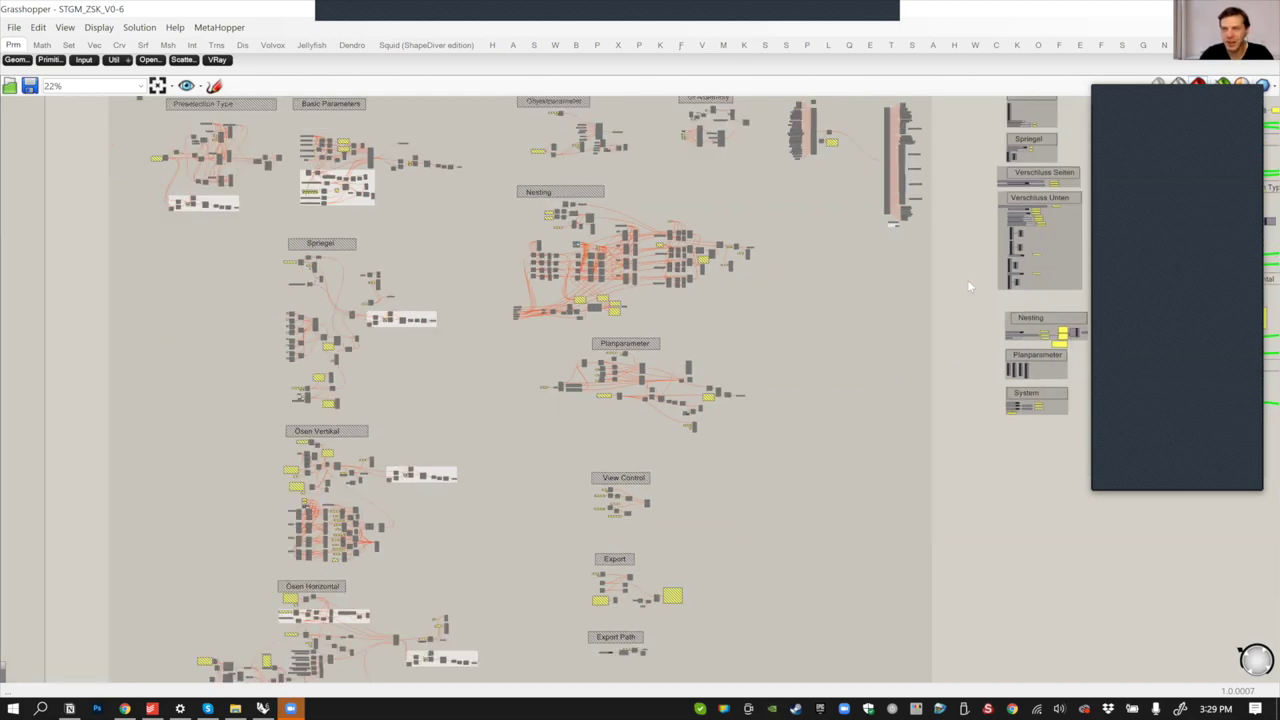
Inspect the Online/Offline Switch and Delete all Offline-Elements panels listing 27 and 10 ShapeDiver components
{"action": "right_click_drag", "start_coordinate": [951, 337], "coordinate": [743, 267]}
{"action": "scroll", "coordinate": [509, 251], "scroll_direction": "up", "scroll_amount": 3}
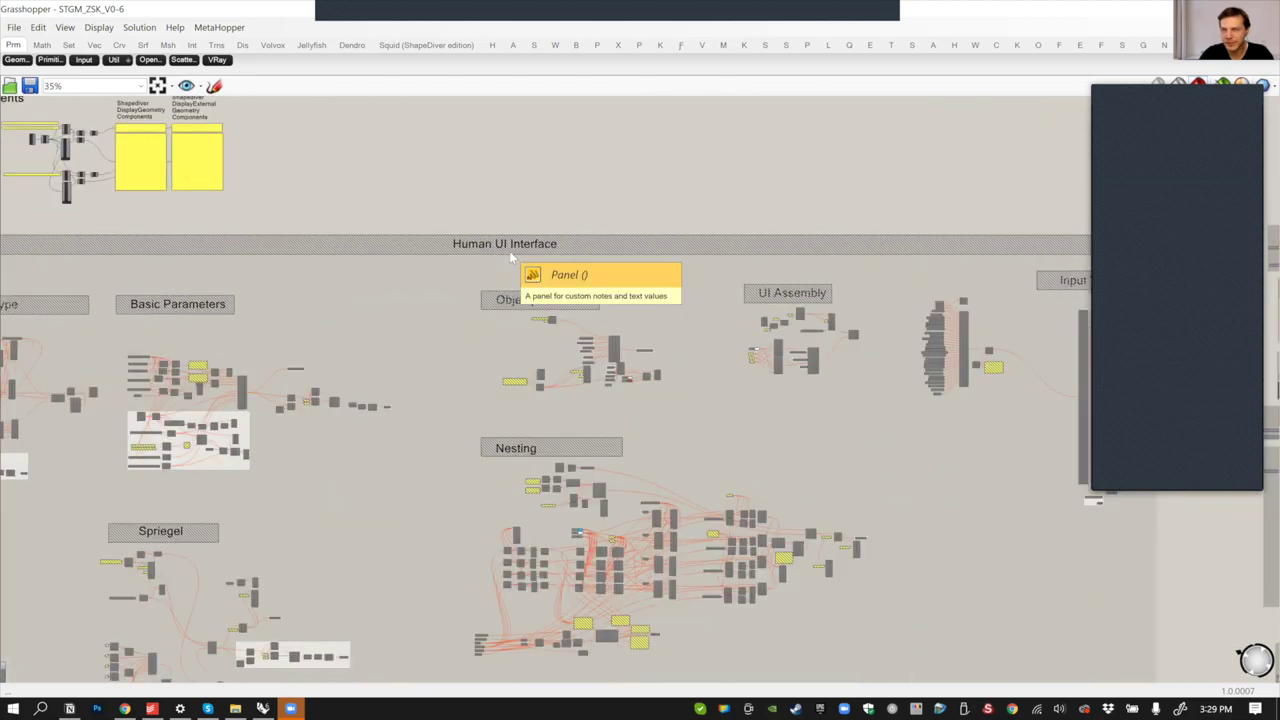
{"action": "scroll", "coordinate": [377, 176], "scroll_direction": "down", "scroll_amount": 1}
{"action": "right_click_drag", "start_coordinate": [10, 147], "coordinate": [385, 291]}
{"action": "scroll", "coordinate": [412, 292], "scroll_direction": "up", "scroll_amount": 4}
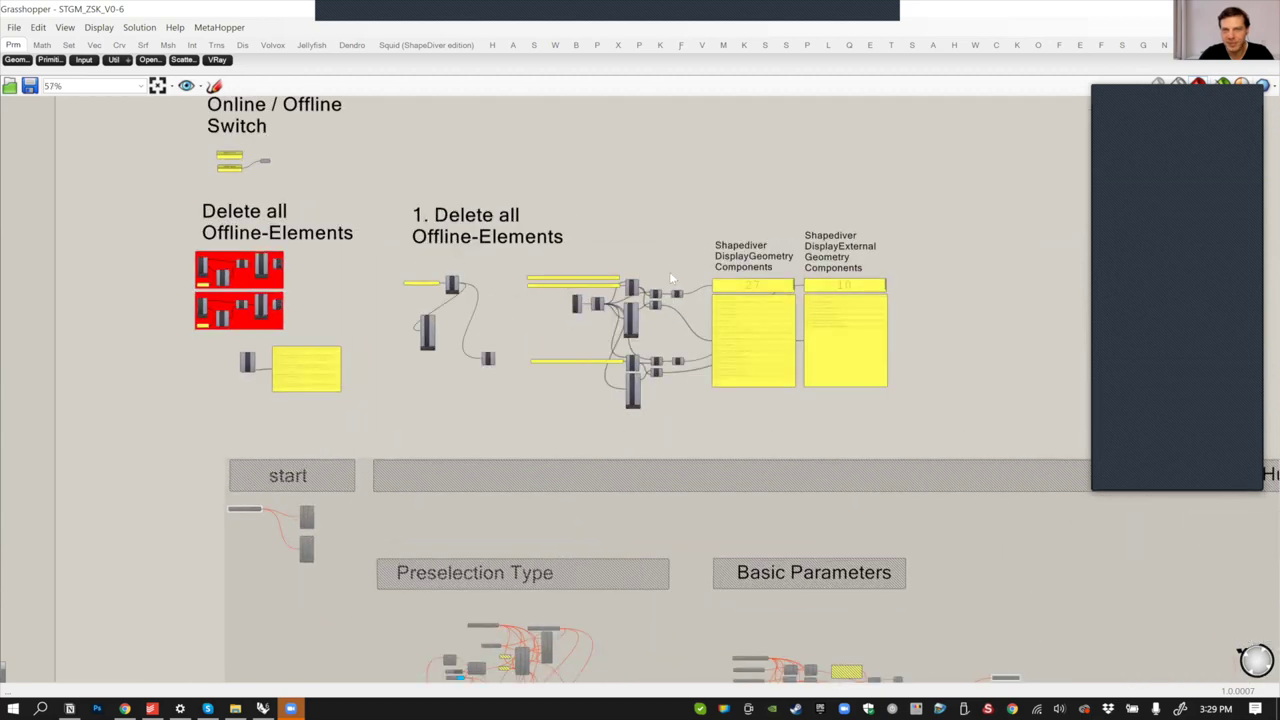
{"action": "scroll", "coordinate": [680, 242], "scroll_direction": "up", "scroll_amount": 2}
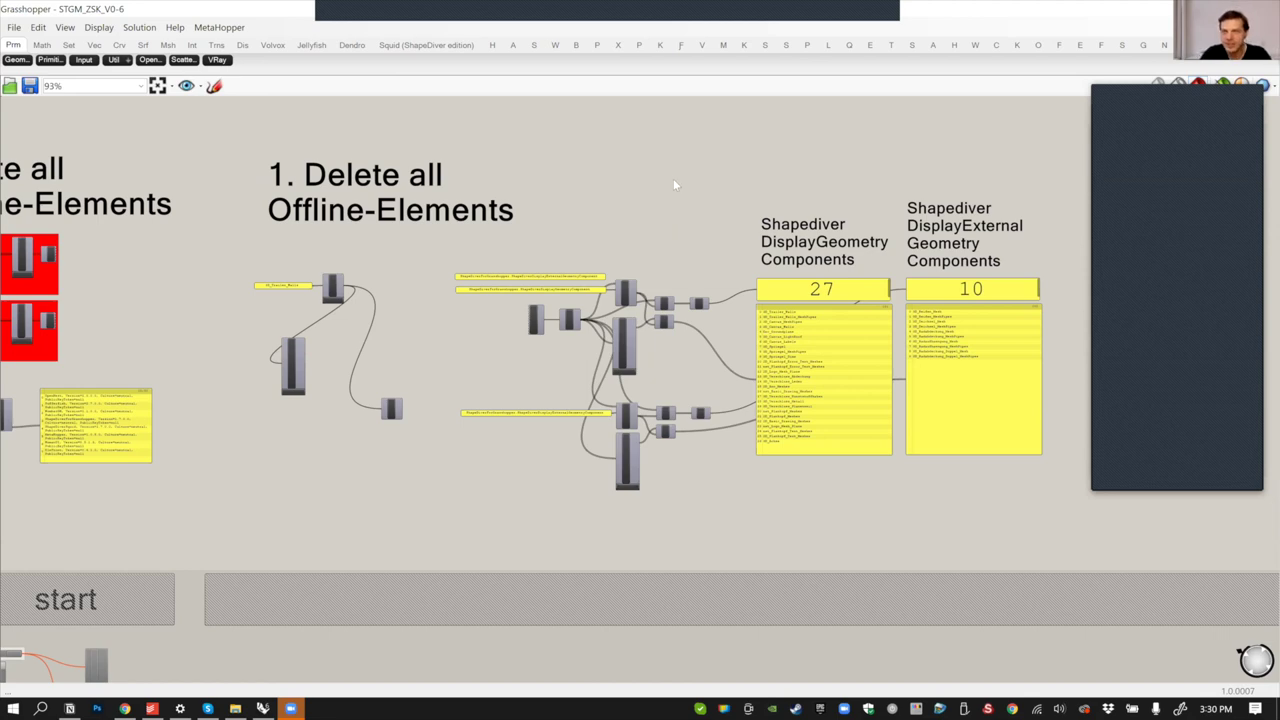
{"action": "scroll", "coordinate": [673, 177], "scroll_direction": "down", "scroll_amount": 1}
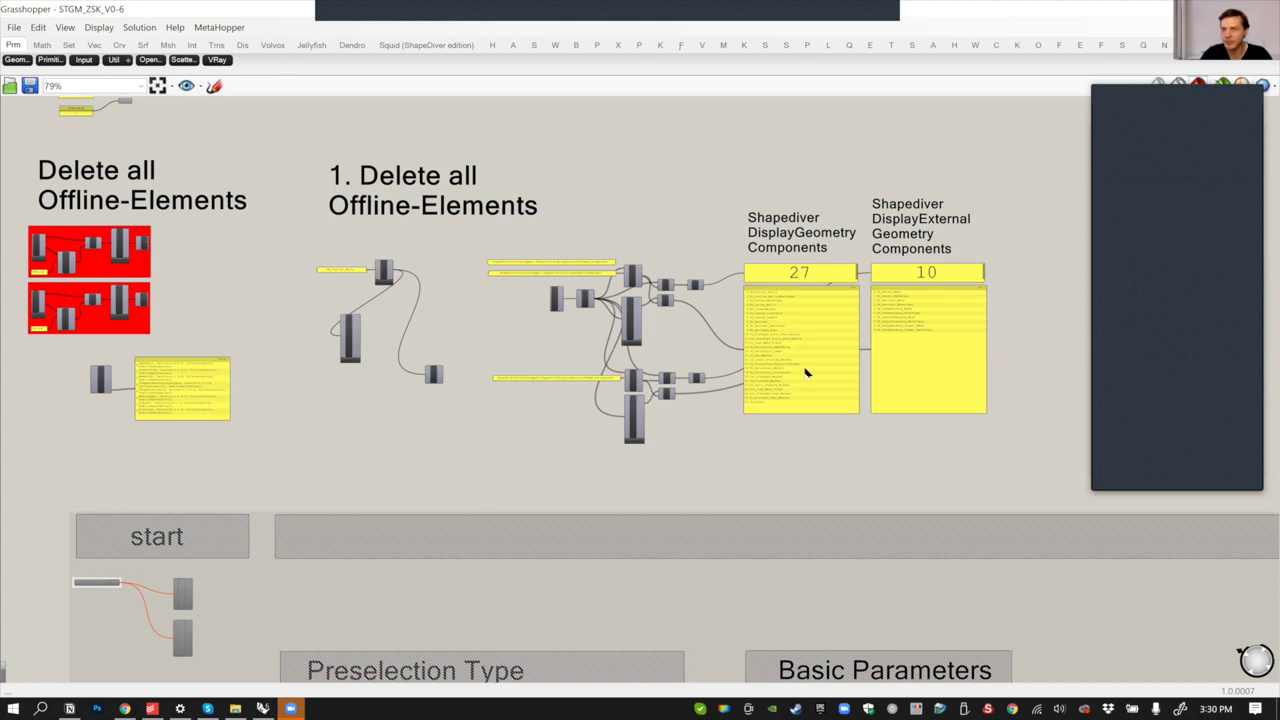
{"action": "scroll", "coordinate": [818, 450], "scroll_direction": "down", "scroll_amount": 3}
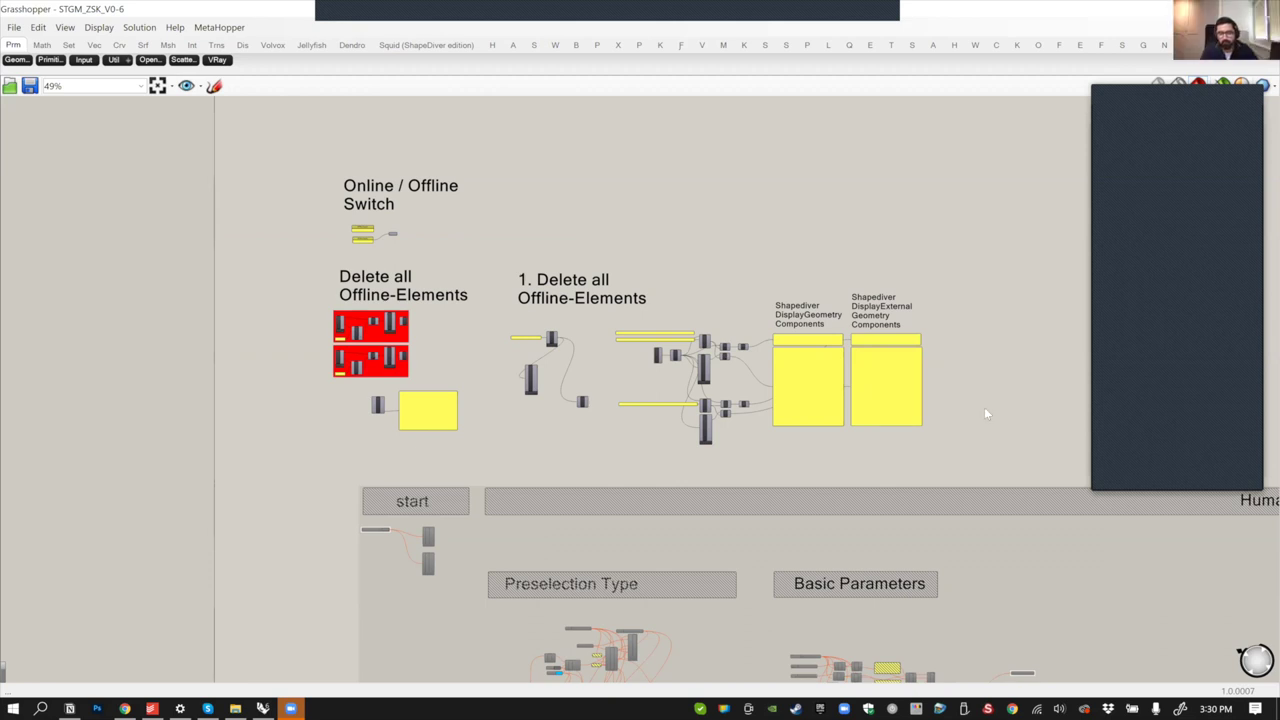
Pan to the Human UI Interface group and zoom out to show Values, Spriegel and Erstellung Geometrie
{"action": "right_click_drag", "start_coordinate": [985, 413], "coordinate": [697, 292]}
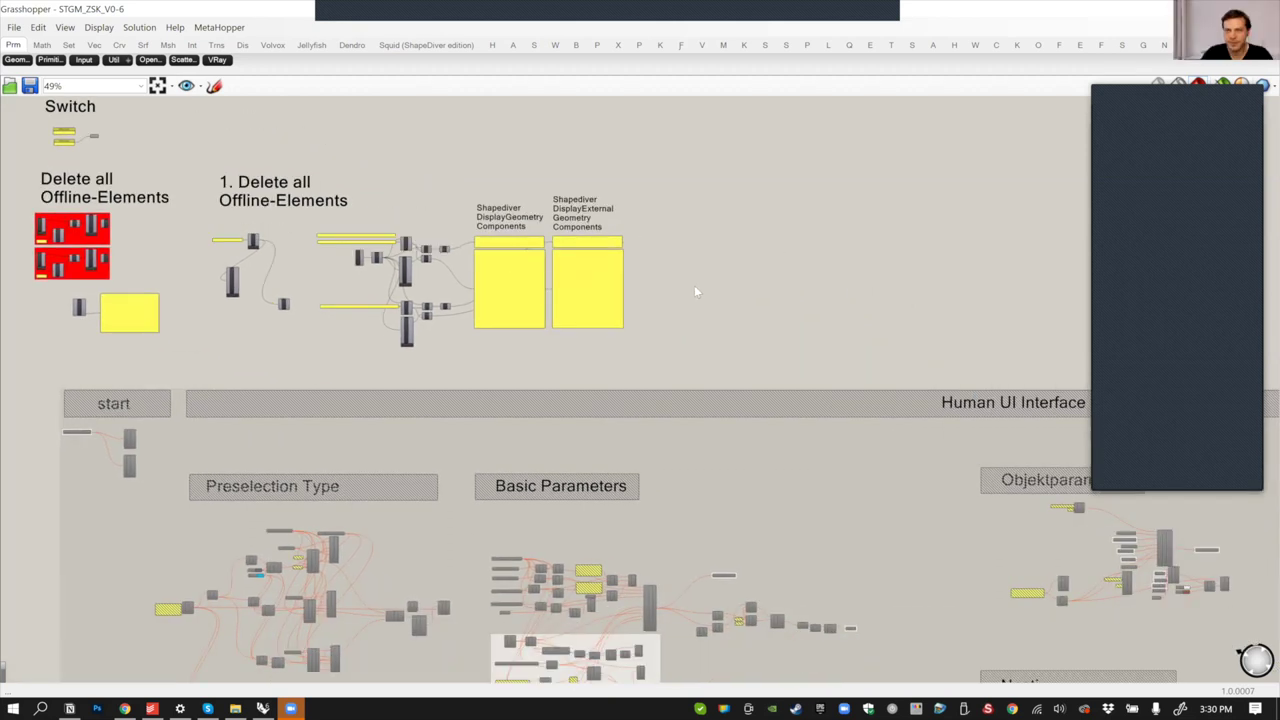
{"action": "scroll", "coordinate": [697, 292], "scroll_direction": "down", "scroll_amount": 1}
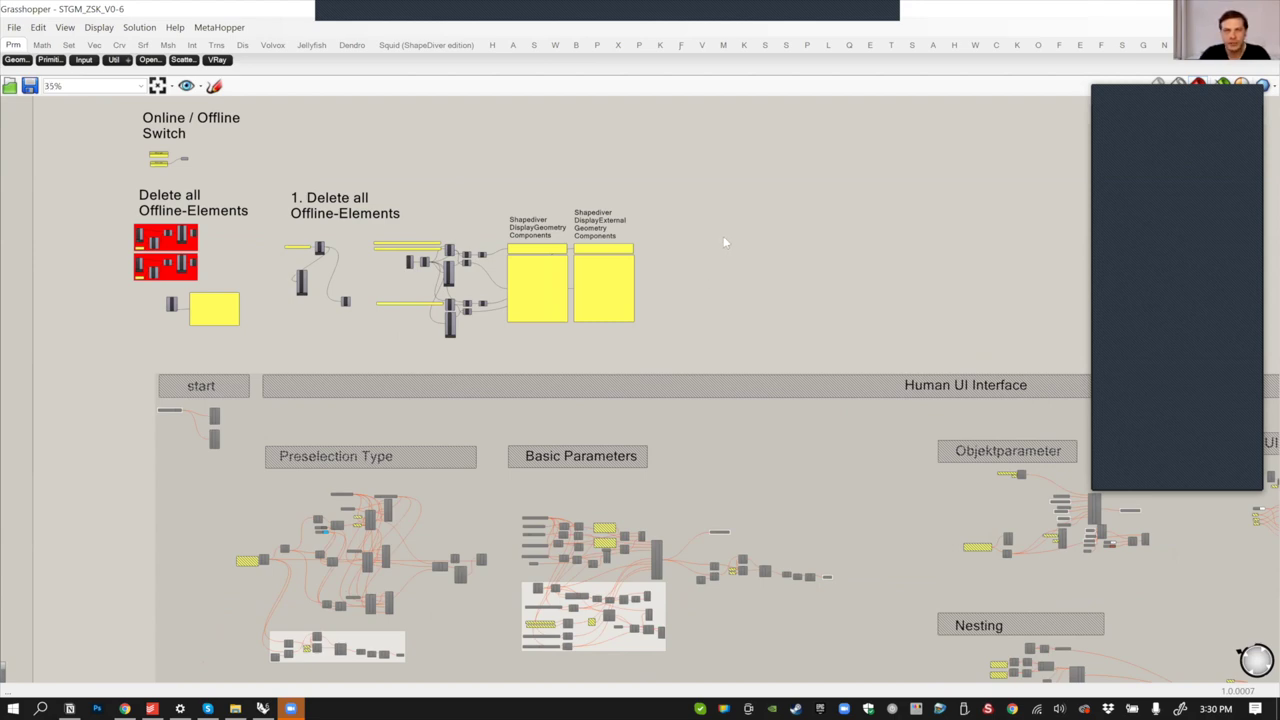
{"action": "scroll", "coordinate": [723, 236], "scroll_direction": "down", "scroll_amount": 2}
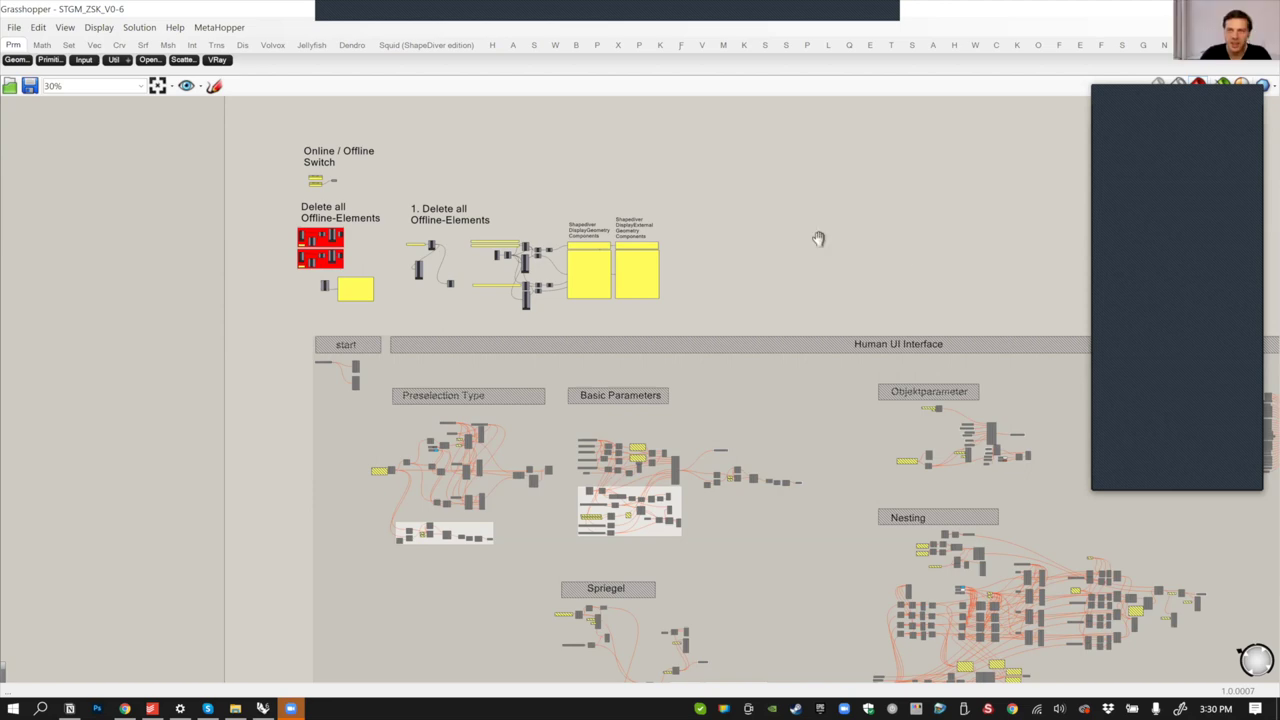
{"action": "scroll", "coordinate": [726, 222], "scroll_direction": "down", "scroll_amount": 2}
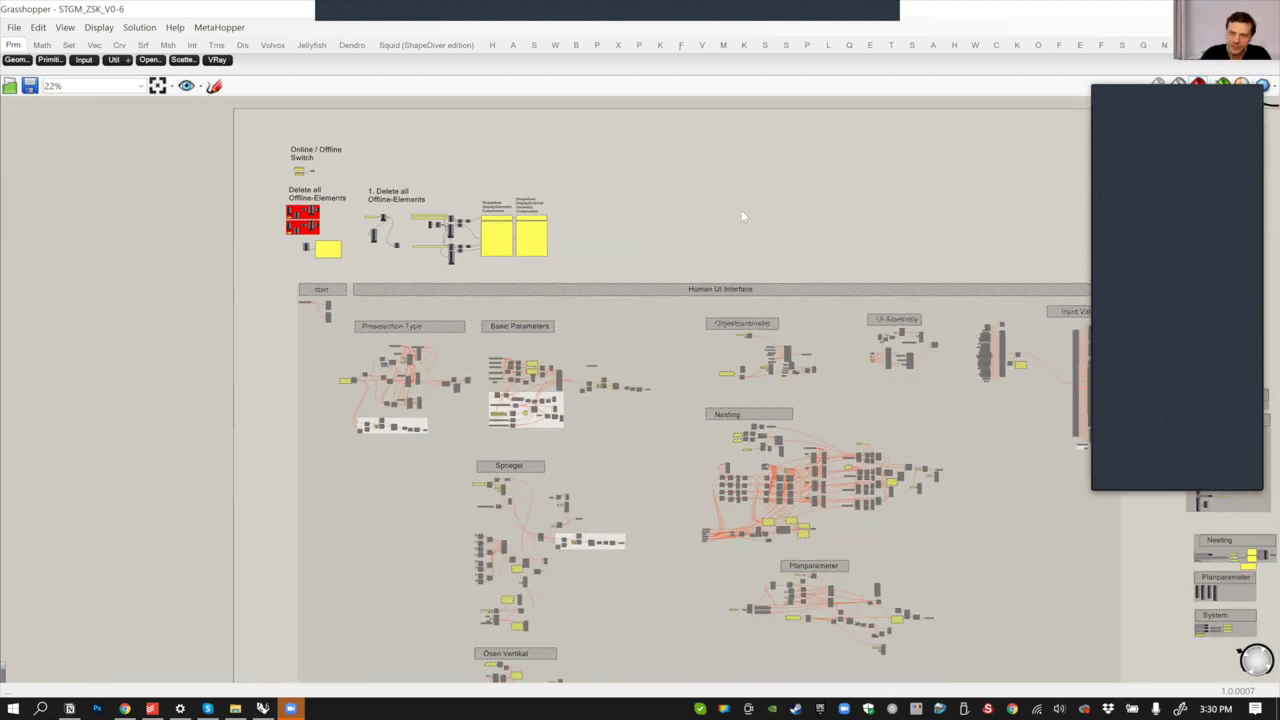
{"action": "scroll", "coordinate": [741, 212], "scroll_direction": "down", "scroll_amount": 3}
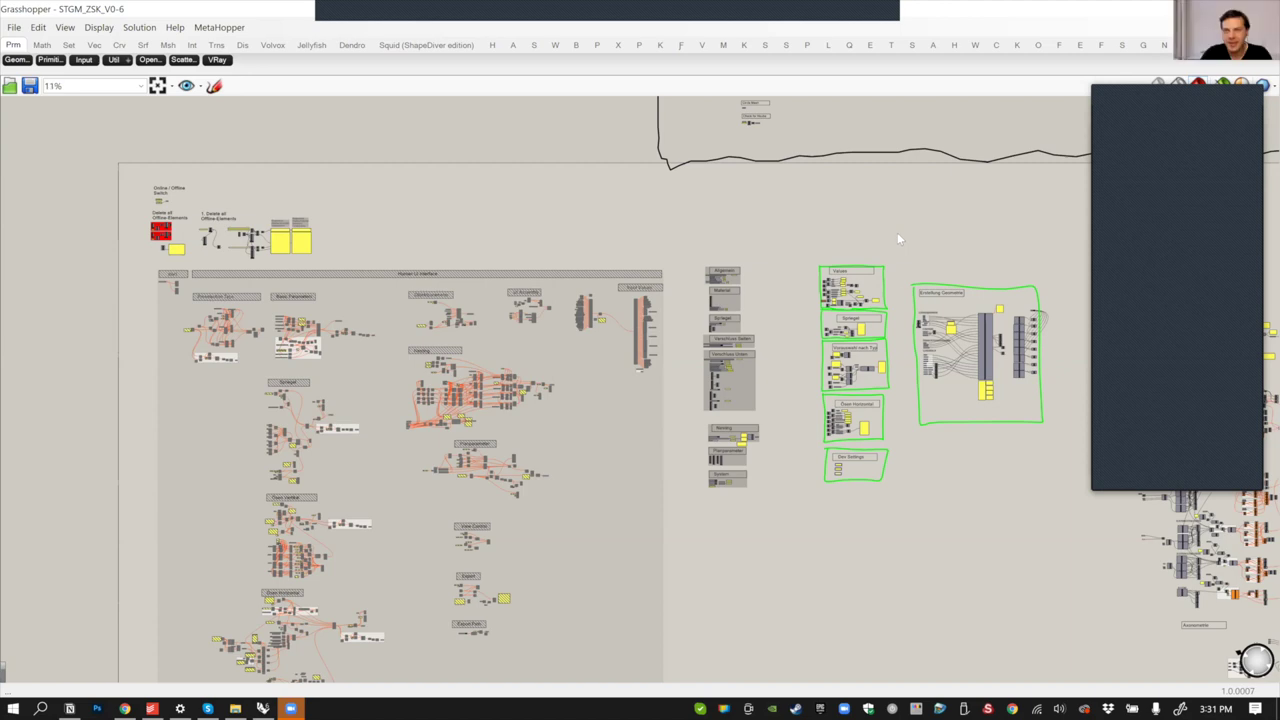
Zoom out further and pan right to reveal the densely wired clusters beyond the green-outlined groups
{"action": "scroll", "coordinate": [899, 273], "scroll_direction": "down", "scroll_amount": 2}
{"action": "right_click_drag", "start_coordinate": [854, 415], "coordinate": [734, 395]}
{"action": "scroll", "coordinate": [733, 395], "scroll_direction": "down", "scroll_amount": 3}
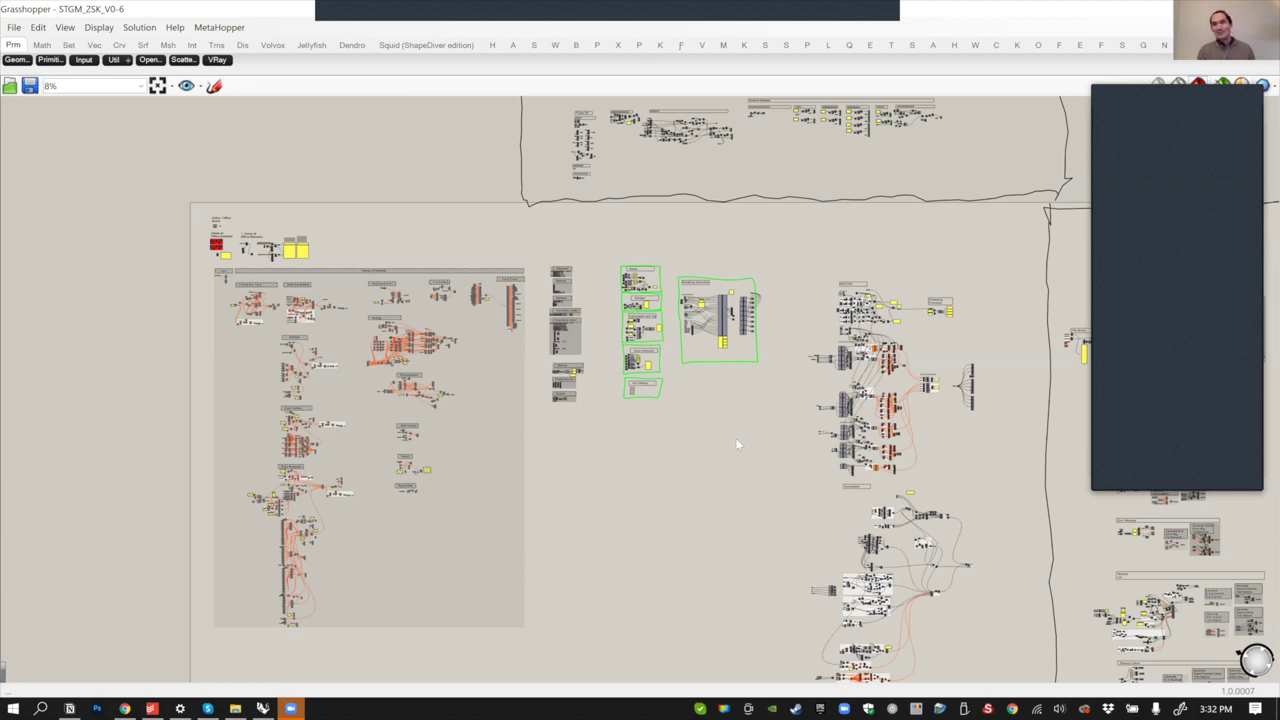
Pan and zoom out over the right-hand component clusters to finish the definition tour
{"action": "right_click_drag", "start_coordinate": [688, 433], "coordinate": [645, 431]}
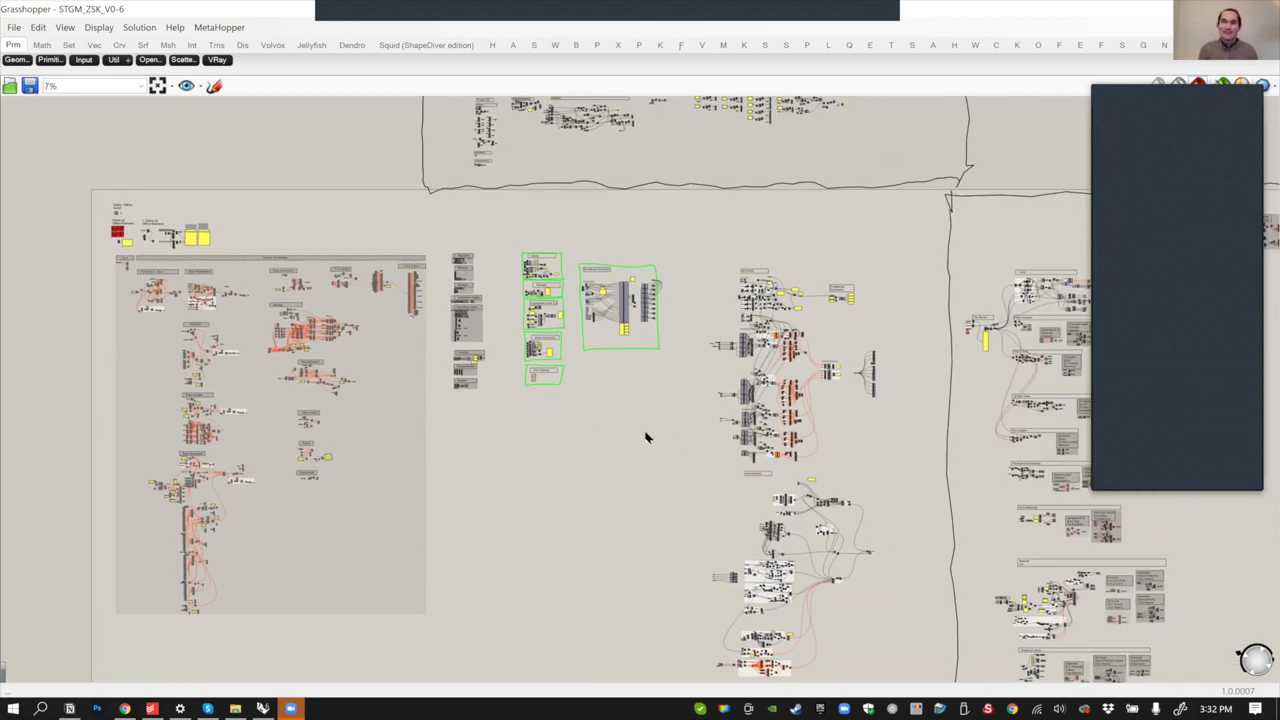
{"action": "scroll", "coordinate": [700, 420], "scroll_direction": "down", "scroll_amount": 1}
{"action": "right_click_drag", "start_coordinate": [855, 458], "coordinate": [825, 447]}
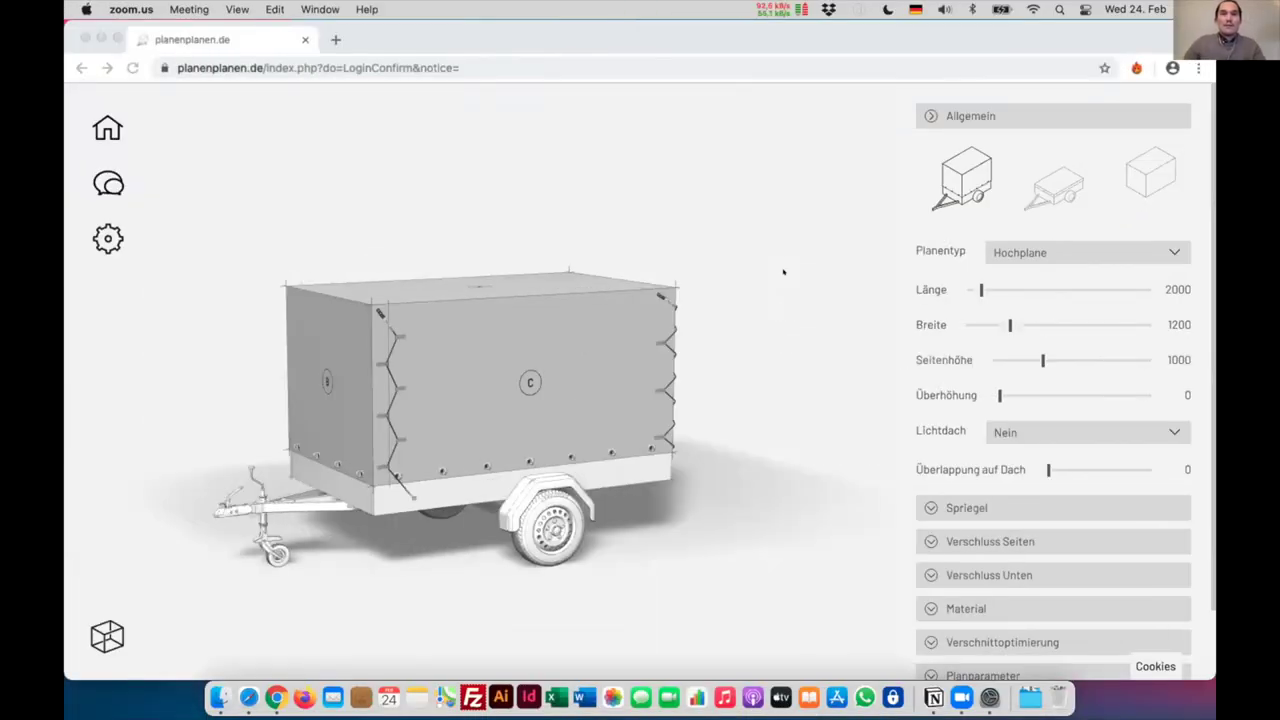
{"action": "left_click", "coordinate": [797, 271]}
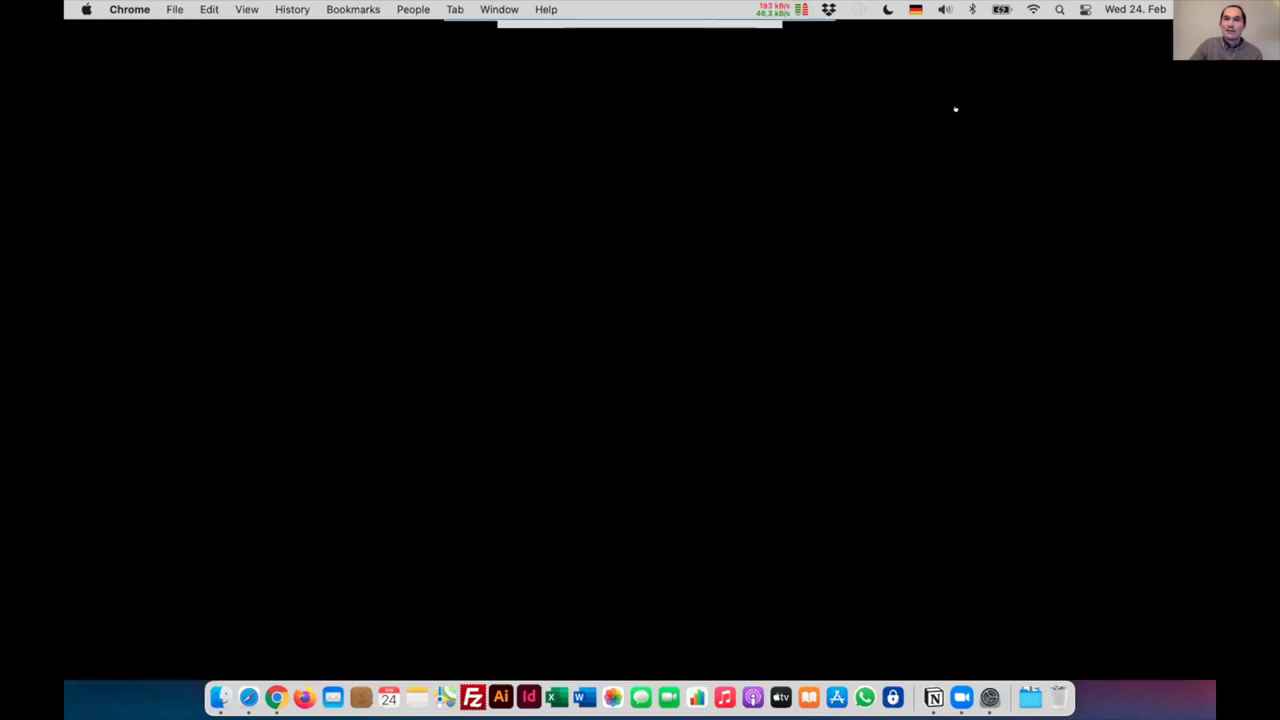
Collapse the Allgemein section so only the section headings remain beside the trailer
{"action": "left_click", "coordinate": [955, 113]}
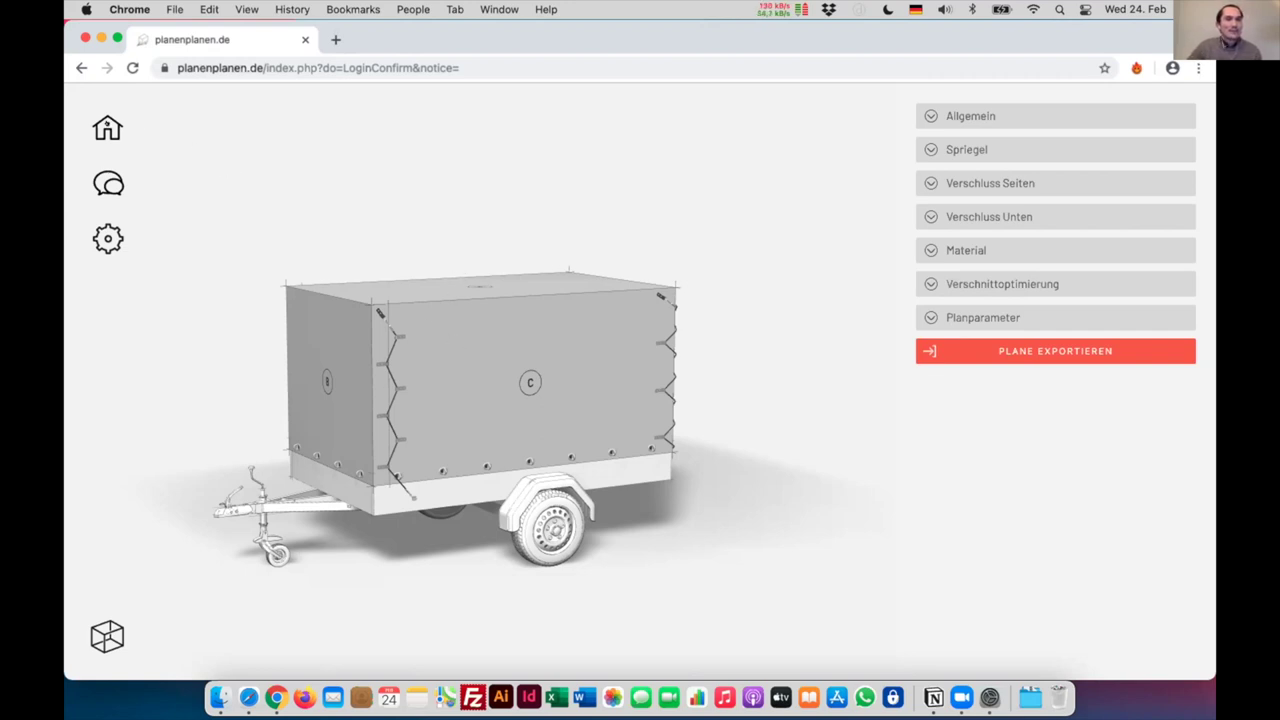
{"action": "left_click", "coordinate": [107, 128]}
{"action": "scroll", "coordinate": [248, 262], "scroll_direction": "down", "scroll_amount": 1}
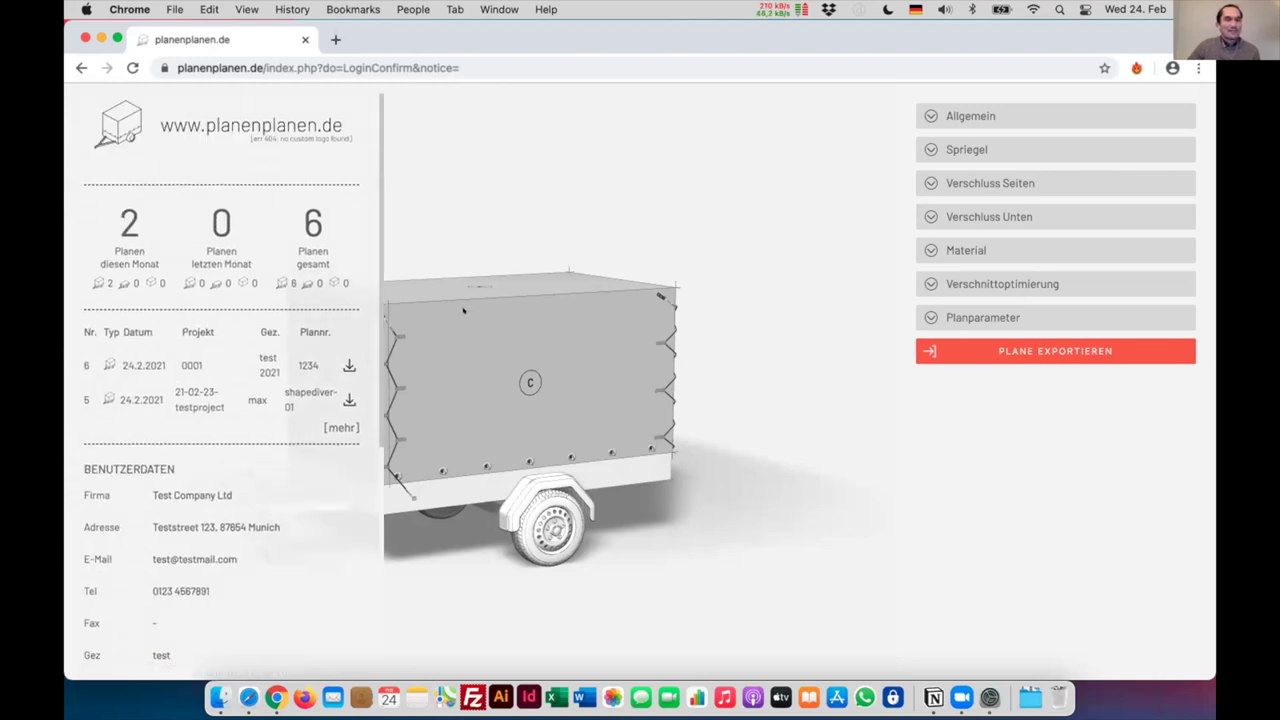
{"action": "left_click", "coordinate": [400, 270]}
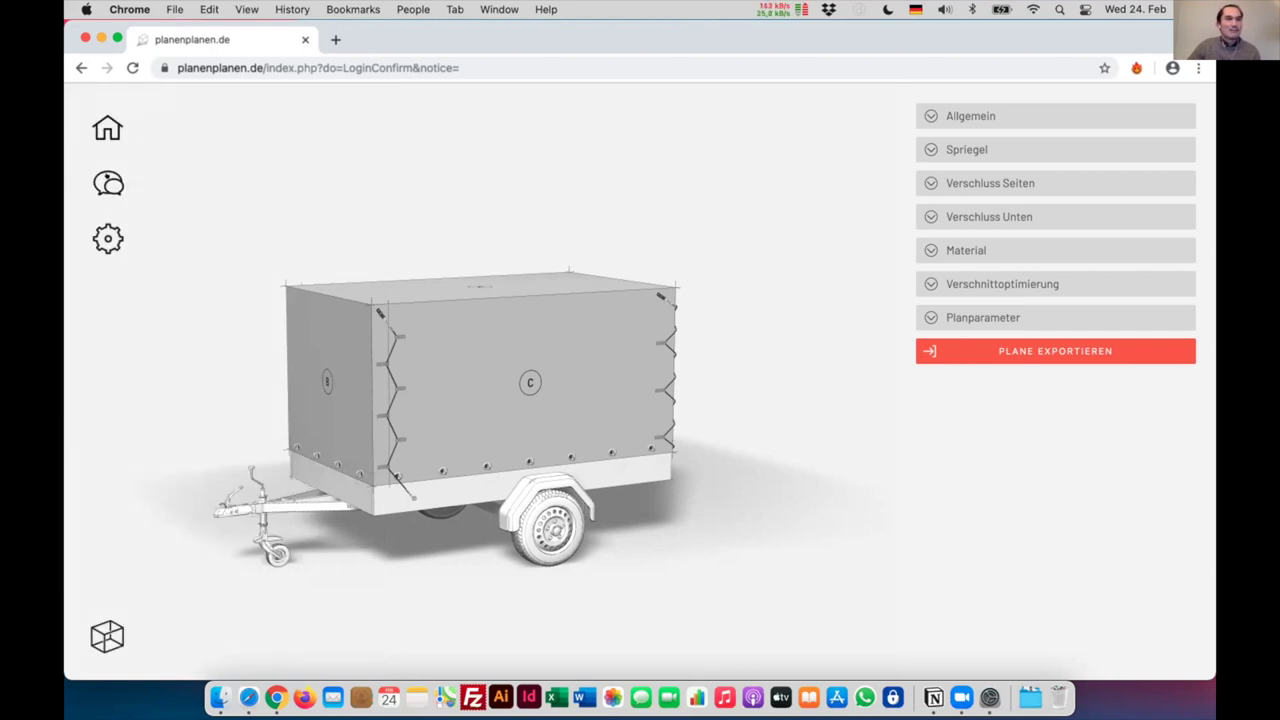
{"action": "left_click", "coordinate": [108, 183]}
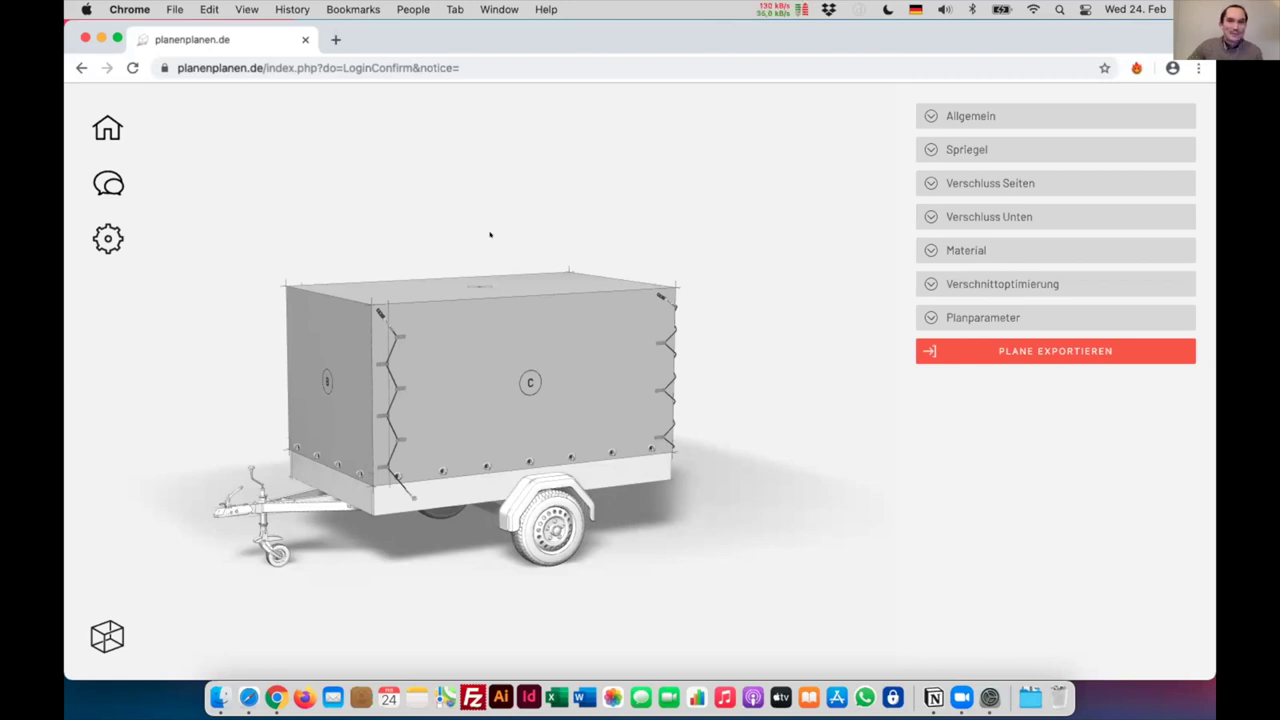
Expand Allgemein and change the Hochplane cover's Länge from 2000 to 2300
{"action": "left_click_drag", "start_coordinate": [490, 234], "coordinate": [797, 271]}
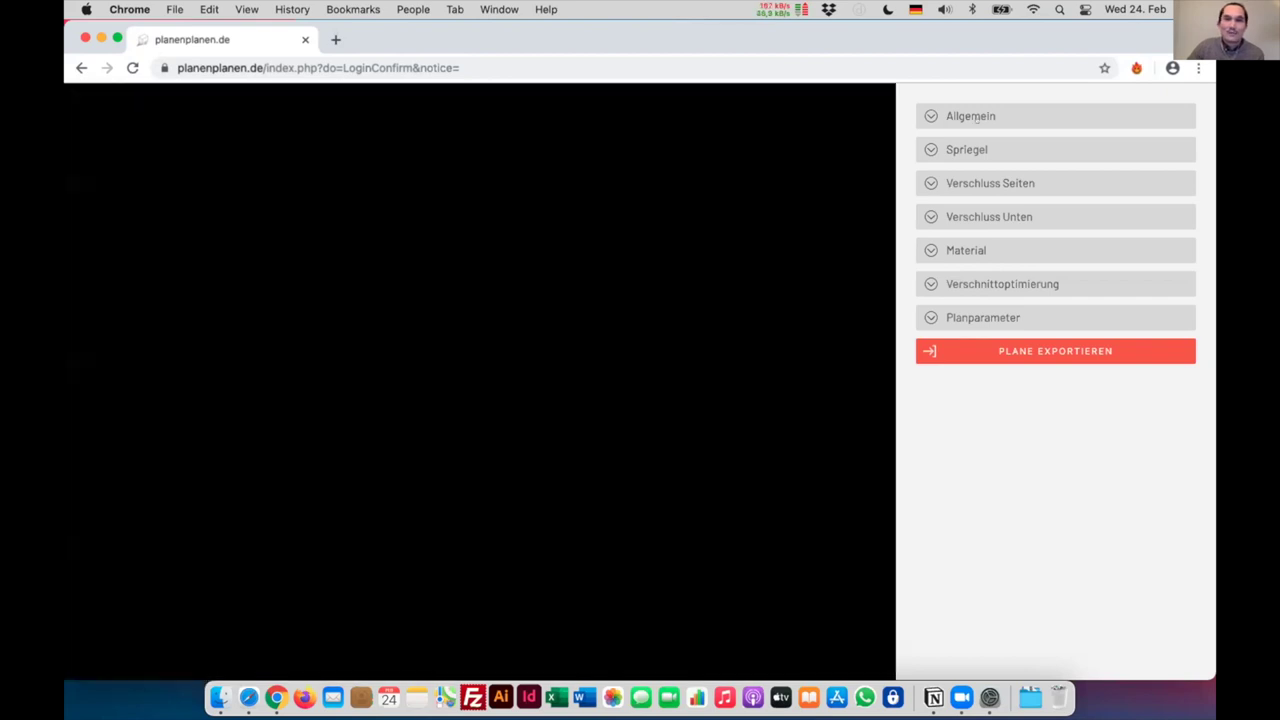
{"action": "left_click", "coordinate": [972, 116]}
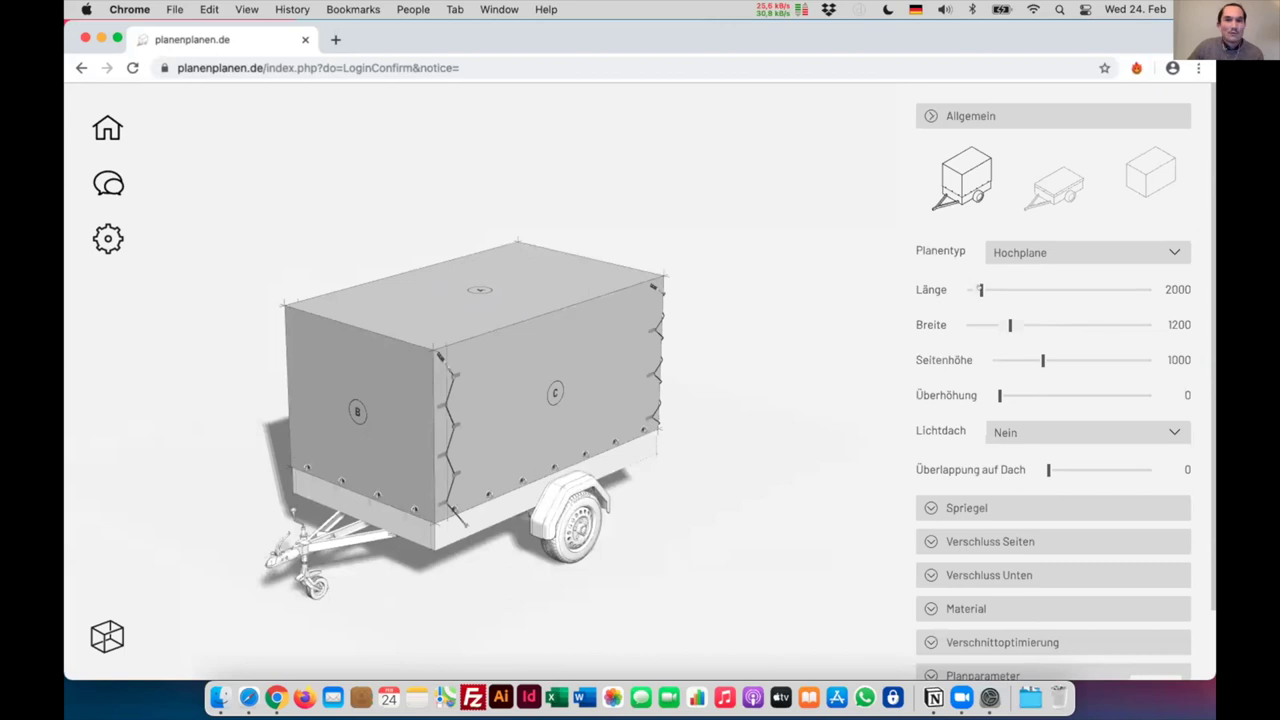
{"action": "left_click_drag", "start_coordinate": [980, 290], "coordinate": [988, 290]}
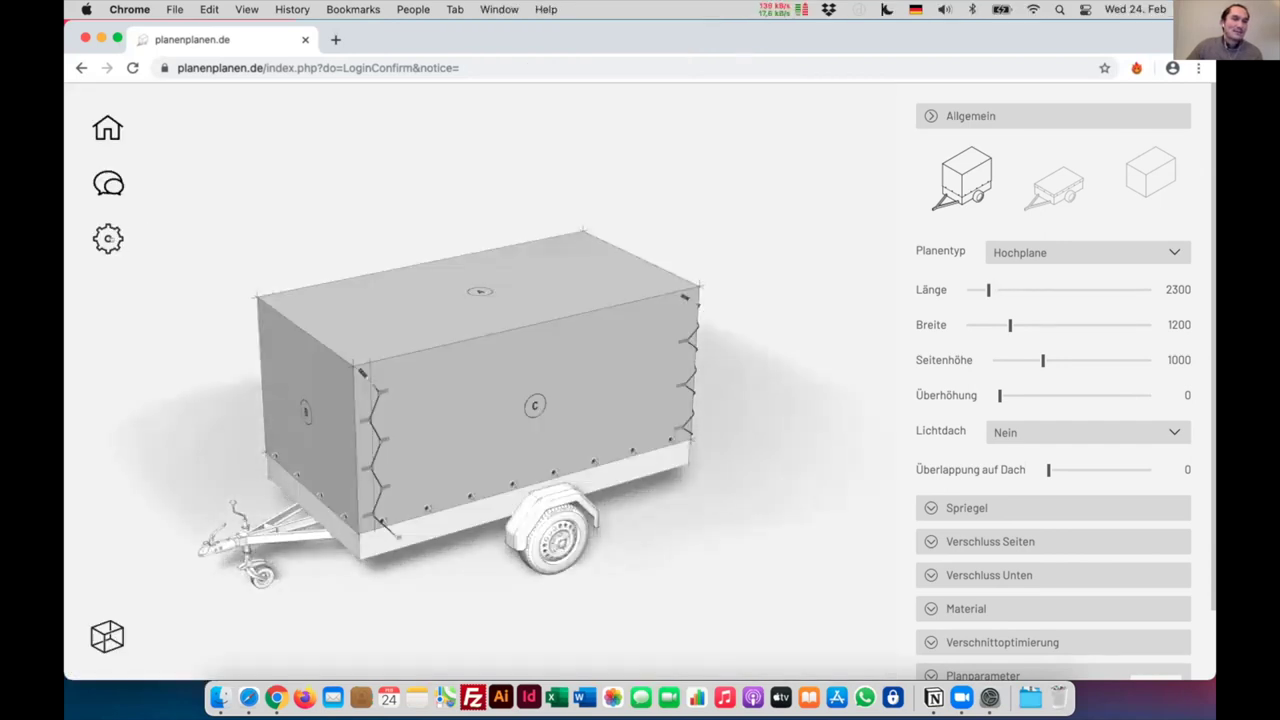
In the calculation settings, turn on 2D-Berechnung alongside 3D-Berechnung
{"action": "left_click", "coordinate": [108, 238]}
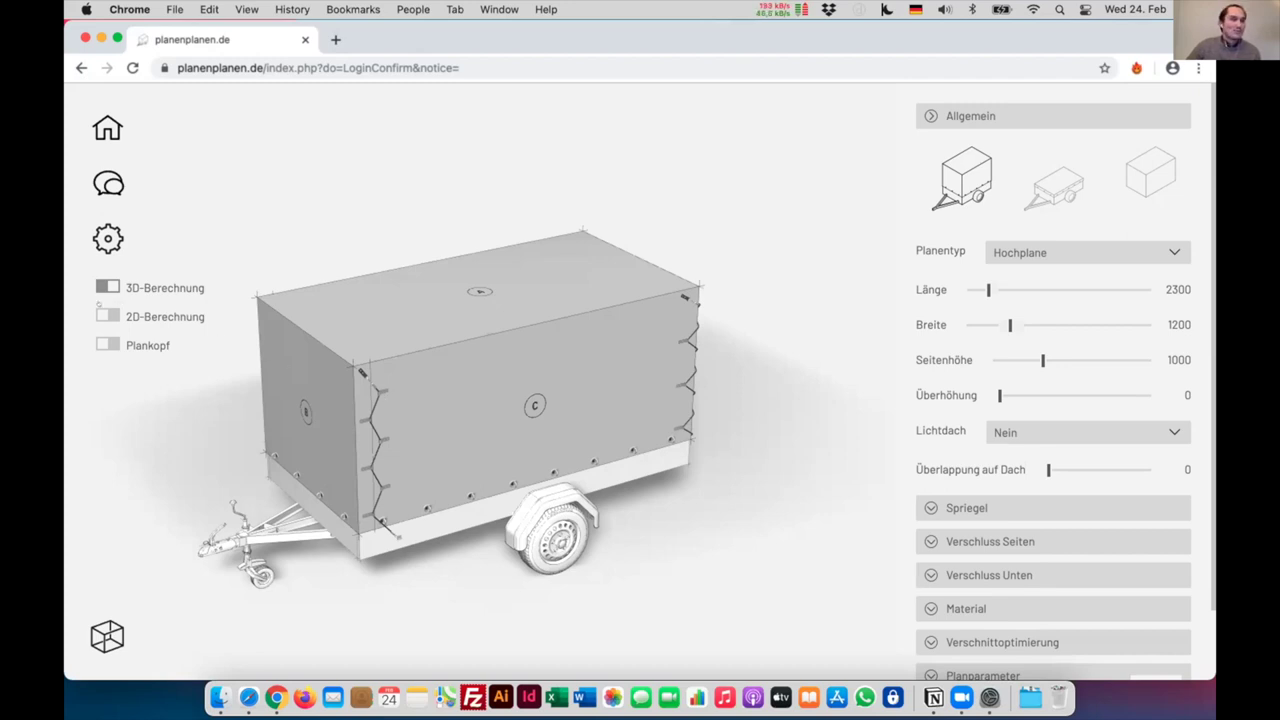
{"action": "left_click", "coordinate": [103, 315]}
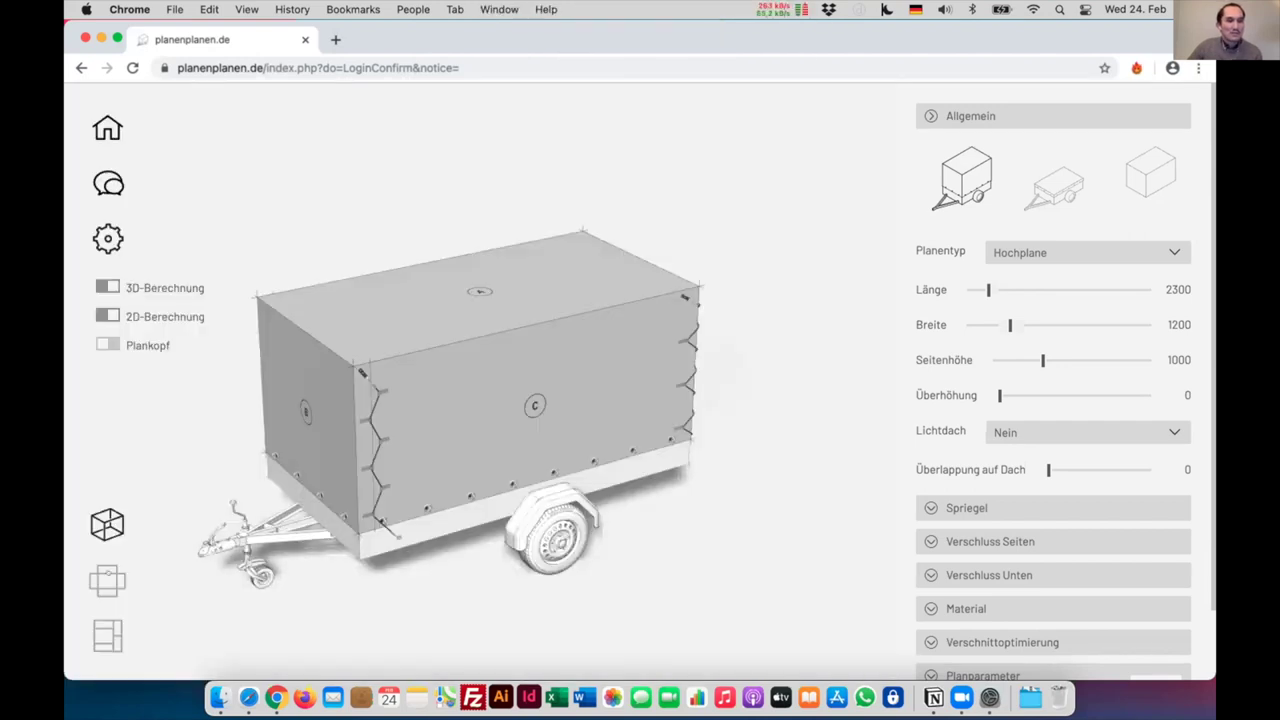
Review the flat cutting plan with panels A–E, then return to the 3D trailer model
{"action": "left_click", "coordinate": [107, 580]}
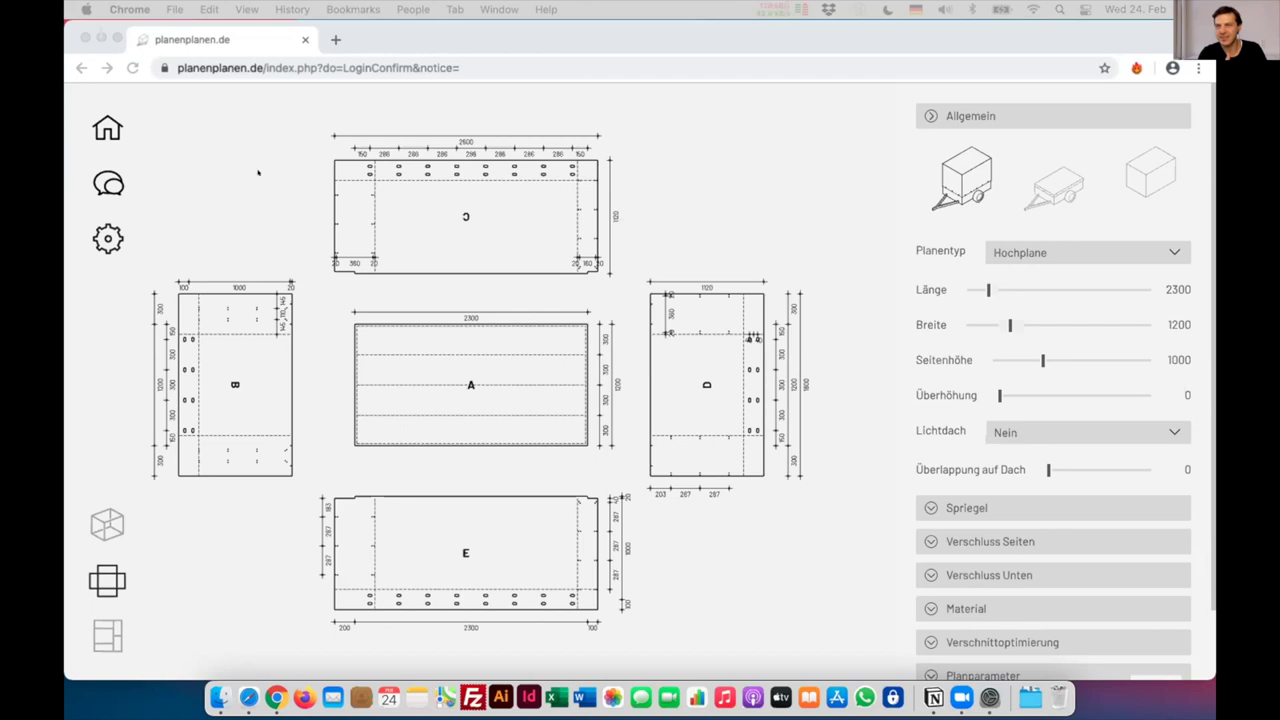
{"action": "left_click", "coordinate": [107, 524]}
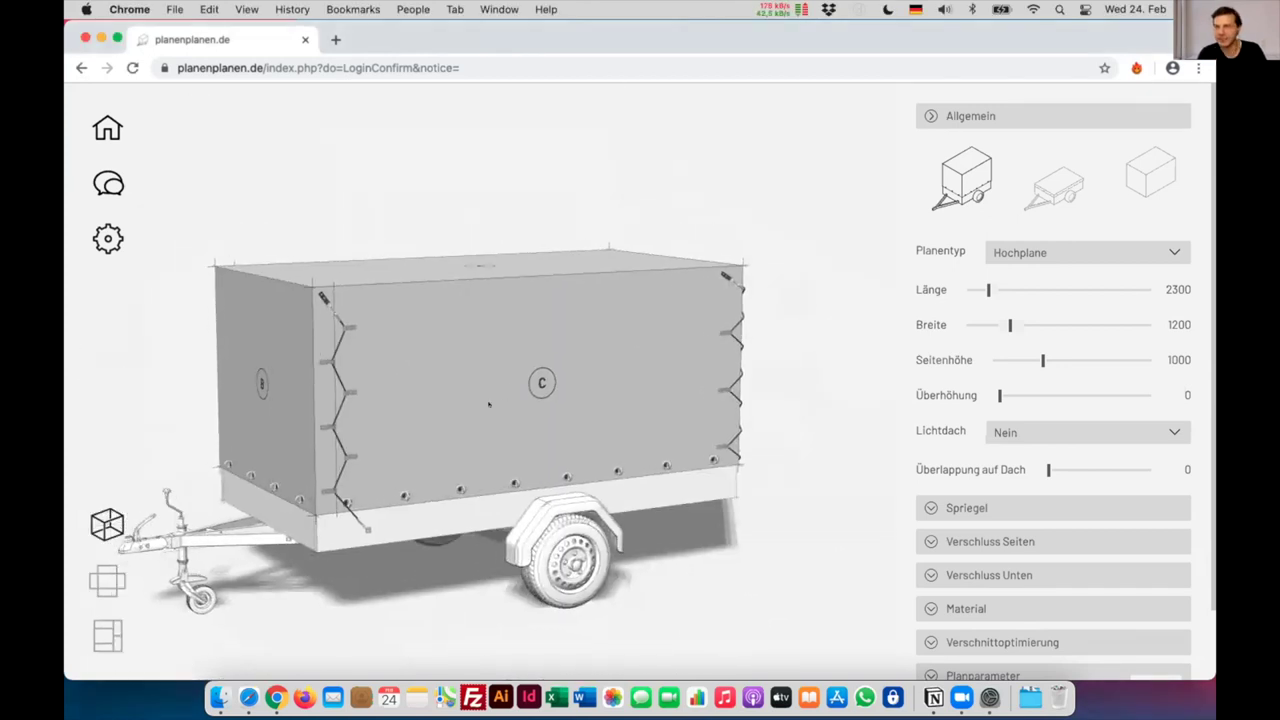
{"action": "left_click_drag", "start_coordinate": [424, 463], "coordinate": [467, 463]}
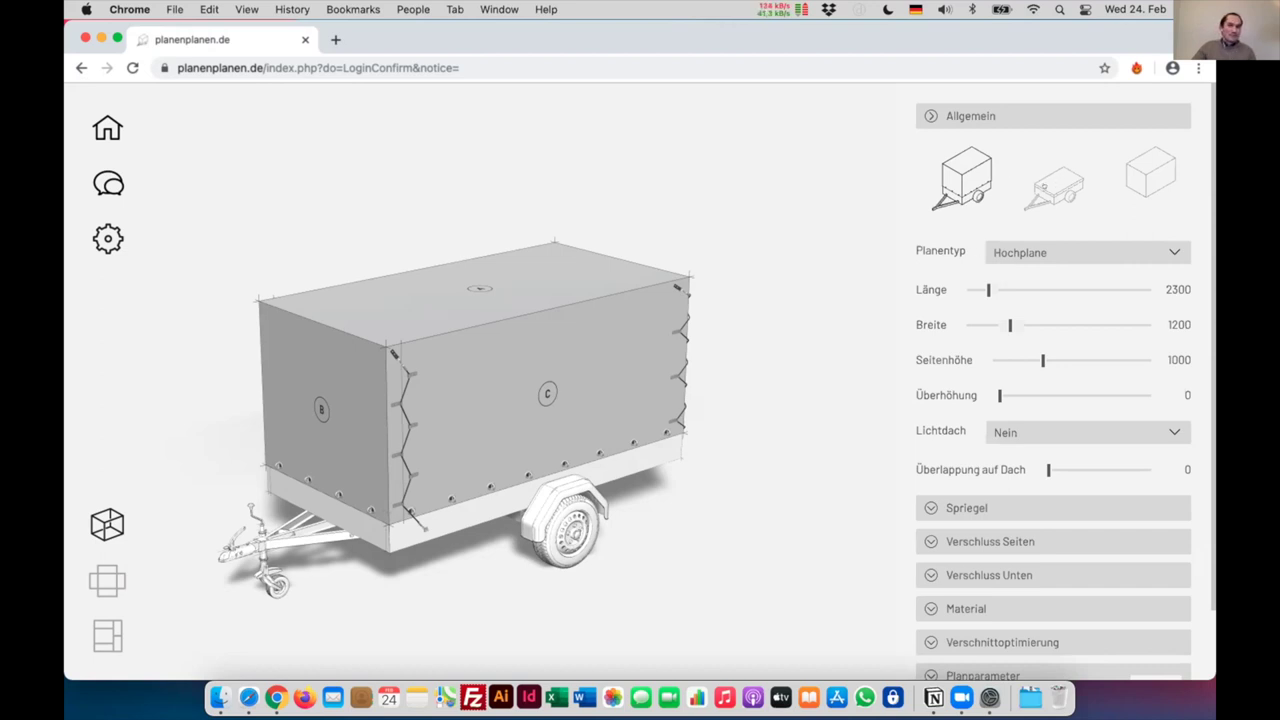
Change the Planentyp to Flachplane, giving a flat cover with Seitenhöhe 100
{"action": "left_click", "coordinate": [1040, 198]}
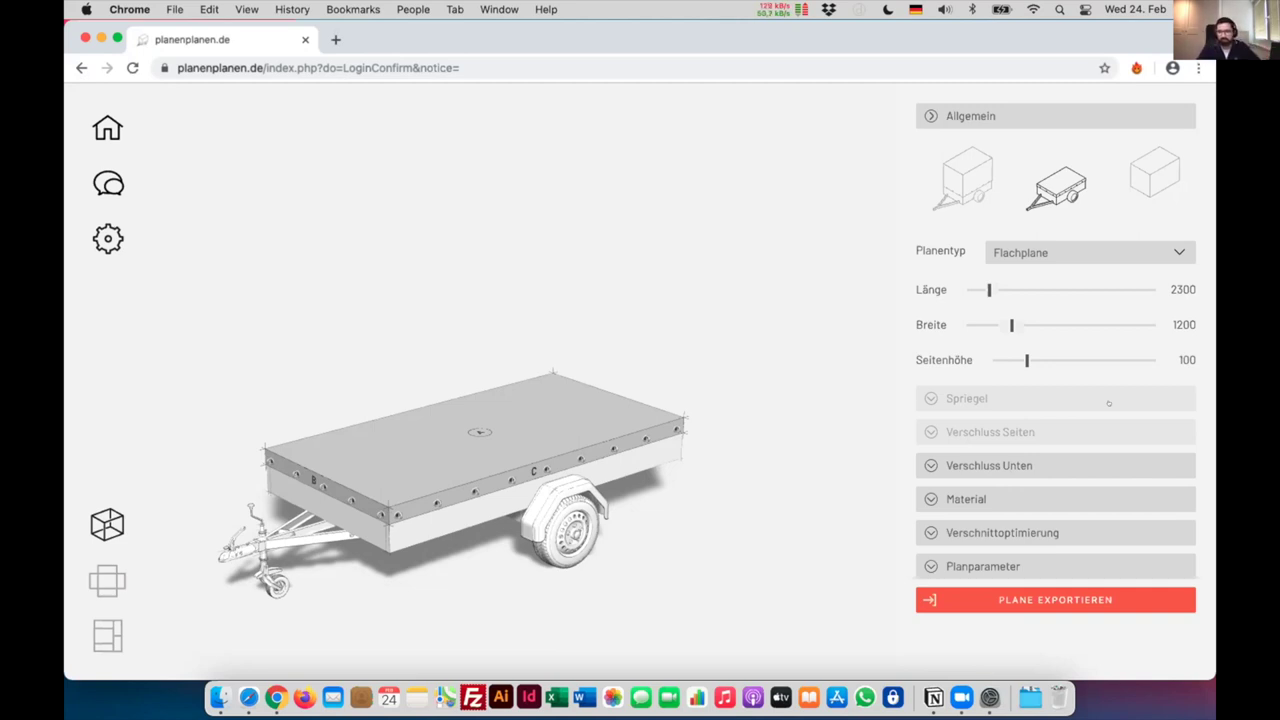
{"action": "left_click_drag", "start_coordinate": [470, 440], "coordinate": [694, 426]}
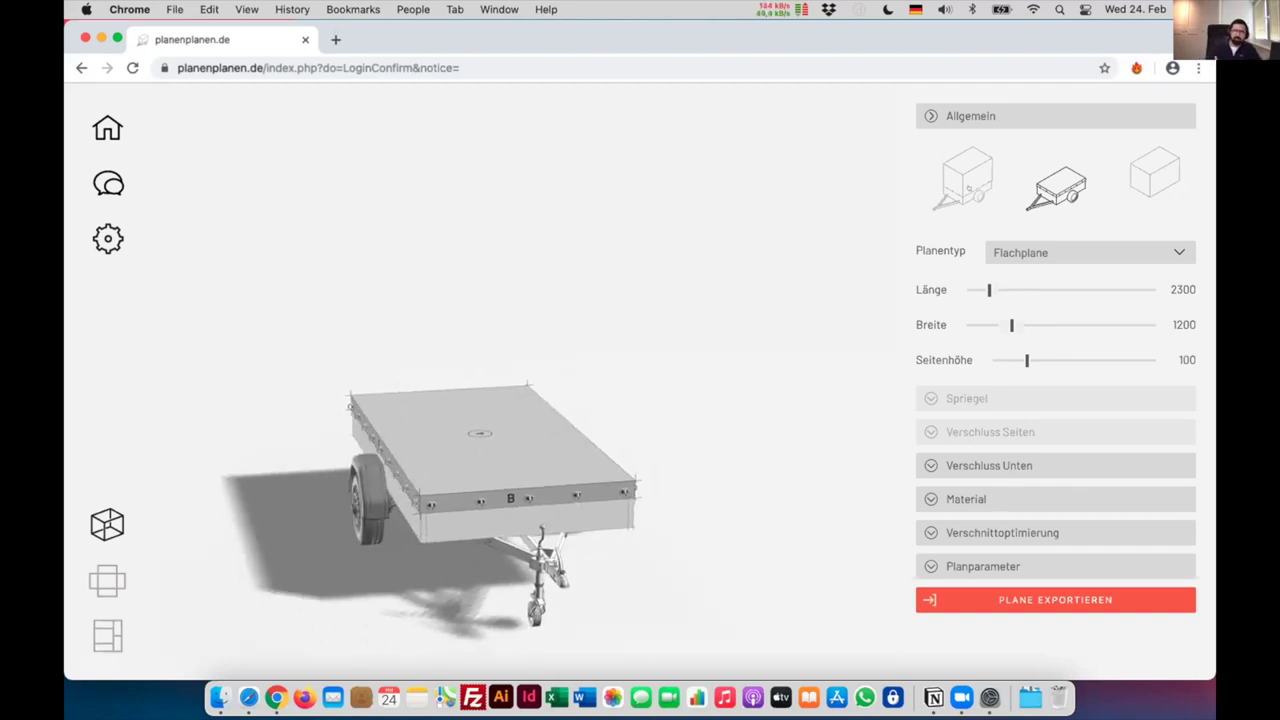